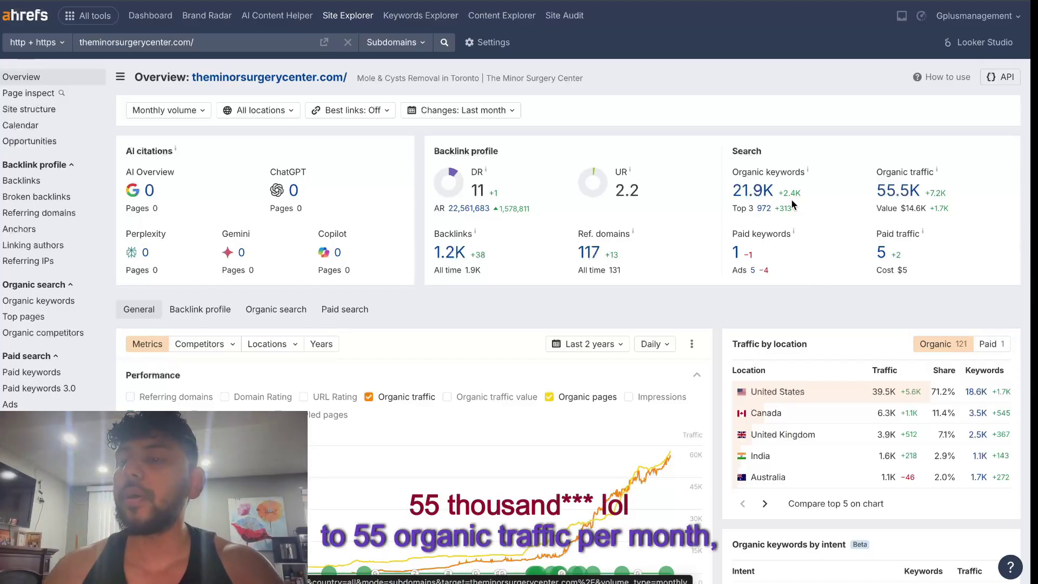
Open the Organic keywords report (21,862 keywords) and scroll through the rankings, traffic and positions
click(773, 197)
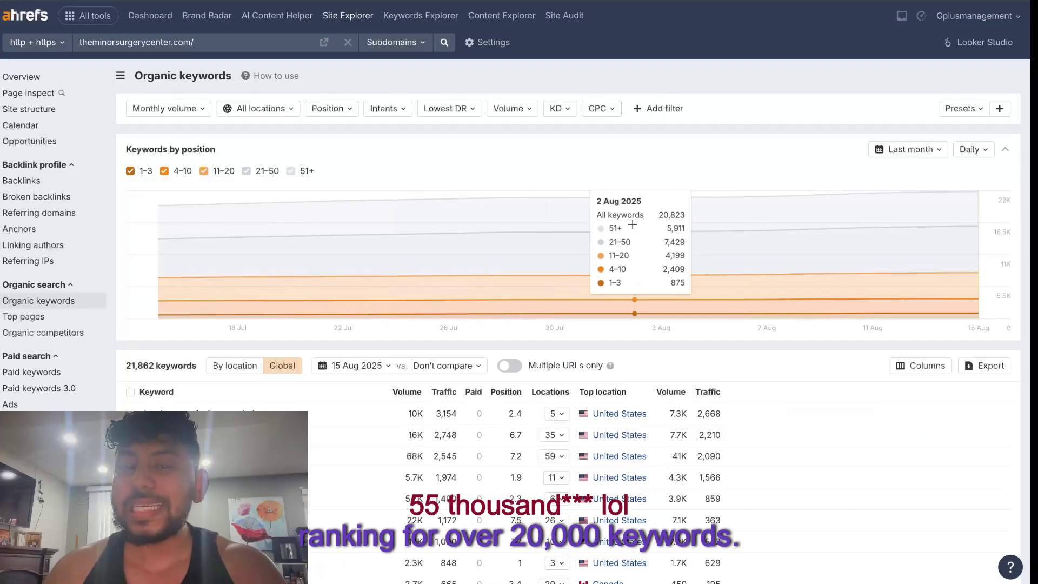
scroll(610, 304, down, 1)
scroll(558, 313, down, 2)
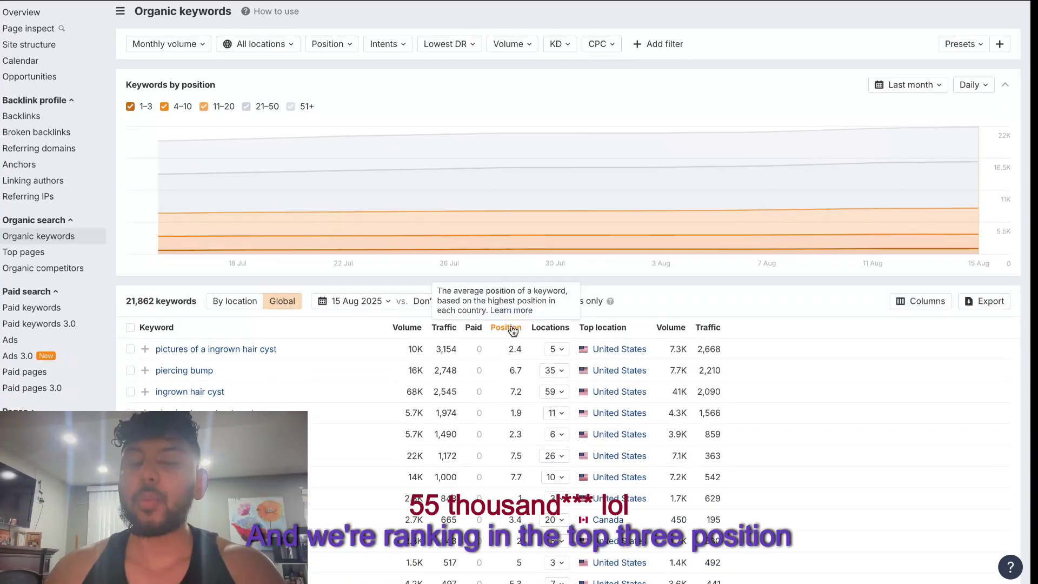
scroll(508, 313, down, 2)
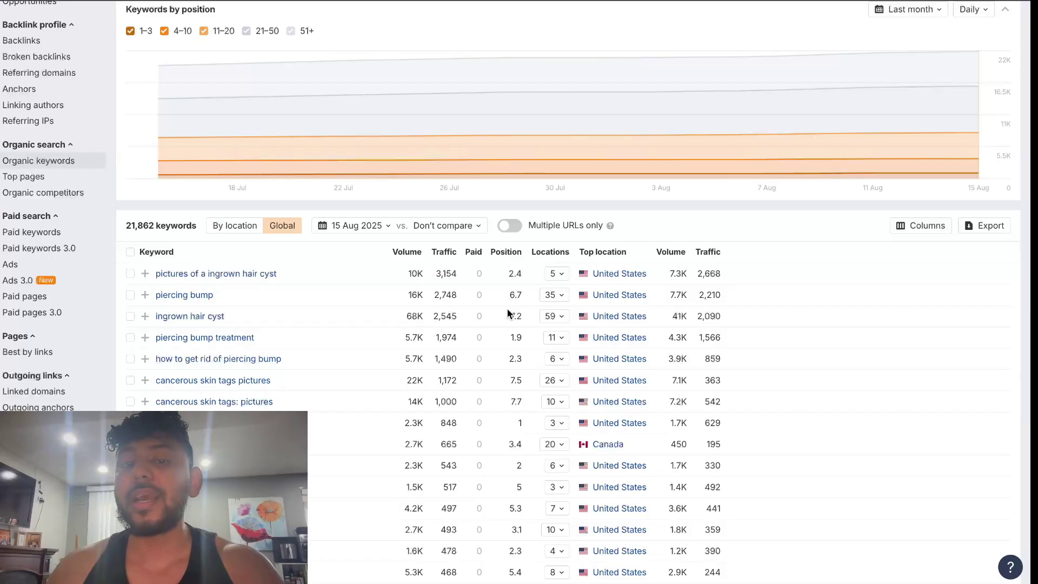
scroll(399, 280, down, 1)
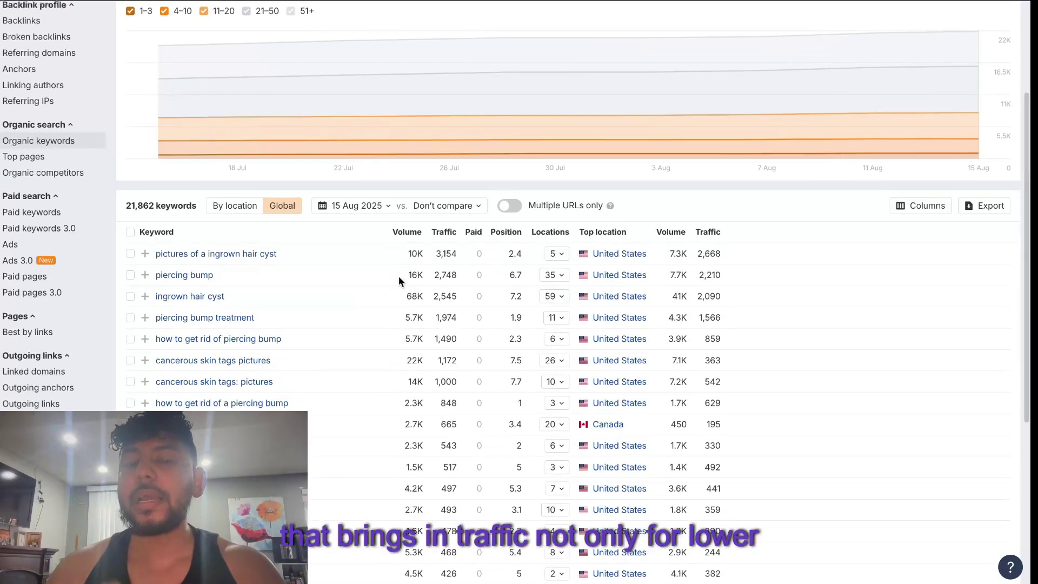
scroll(398, 280, down, 1)
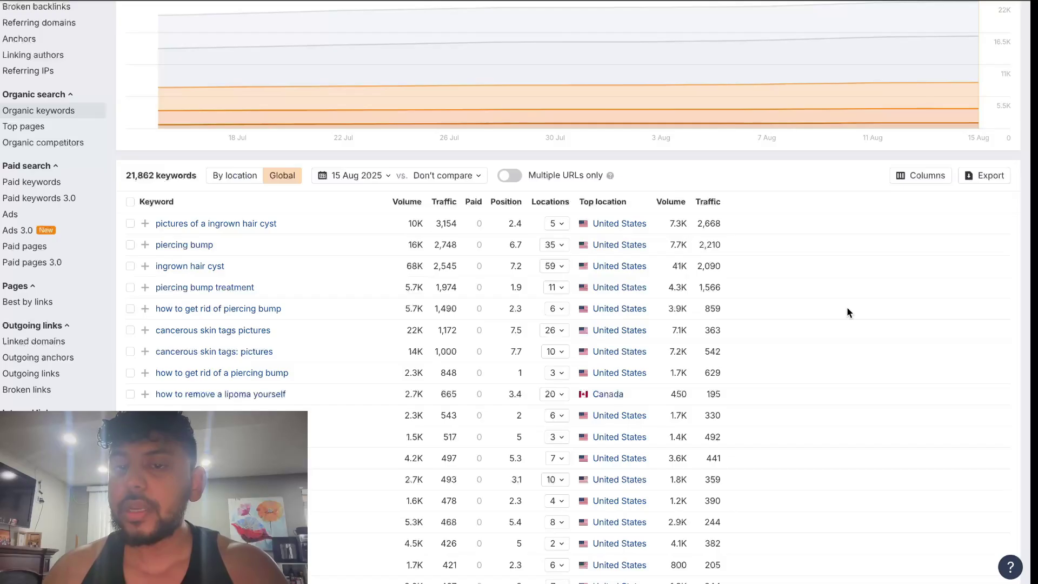
scroll(847, 312, down, 1)
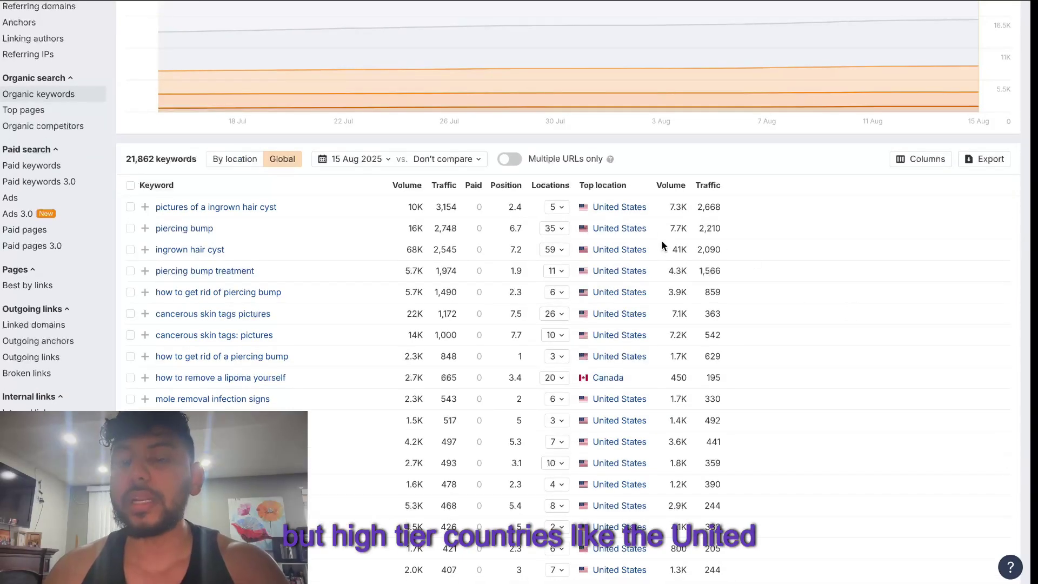
scroll(665, 241, down, 2)
scroll(667, 325, up, 5)
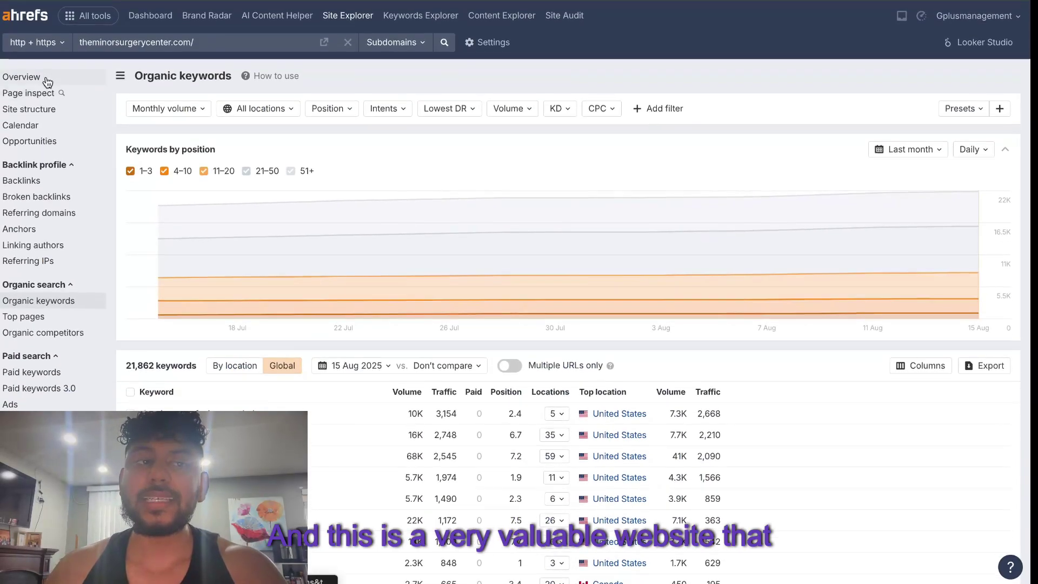
Return to the theminorsurgerycenter.com Site Explorer overview showing 21.9K keywords and 55.5K traffic
click(46, 78)
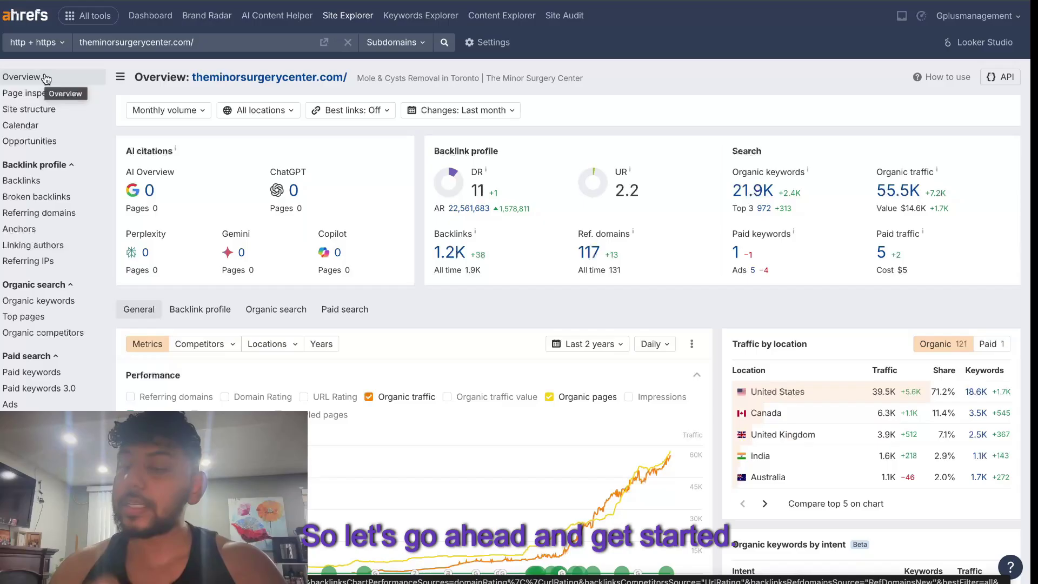
scroll(414, 217, down, 3)
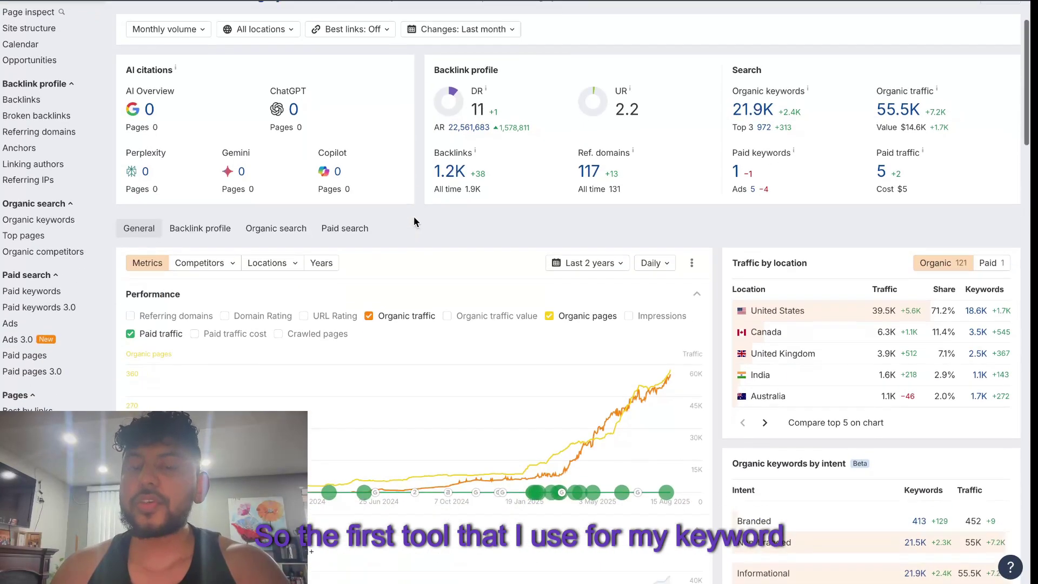
scroll(401, 176, up, 3)
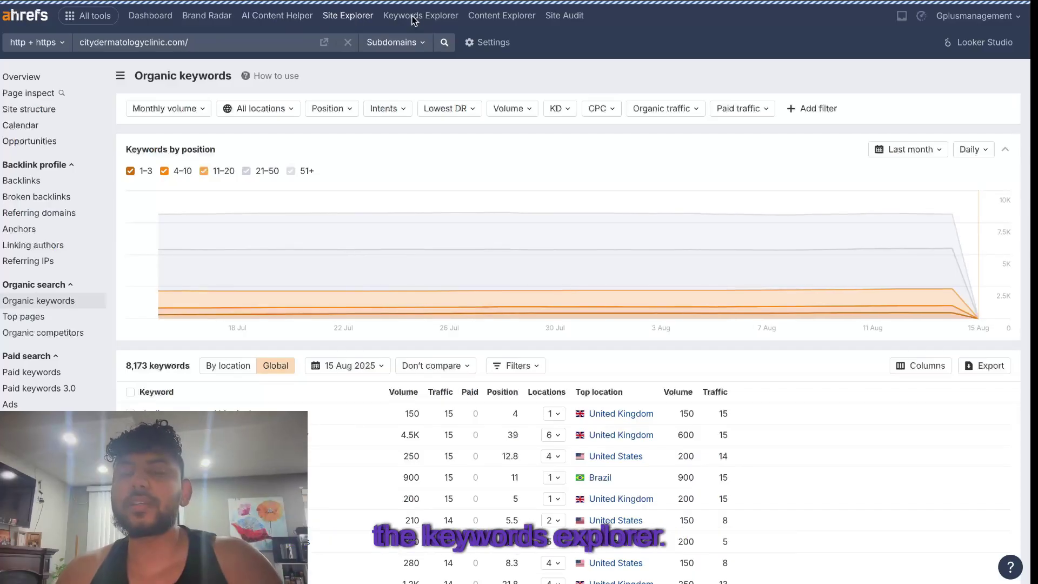
Open Keywords Explorer and start entering the gardening seed keyword 'ga'
click(413, 20)
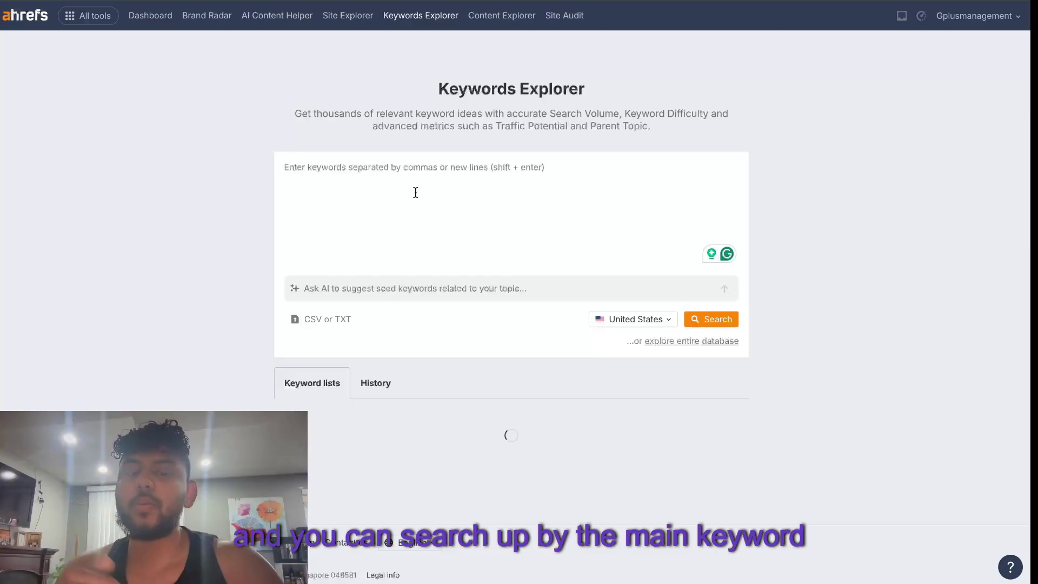
text(ga)
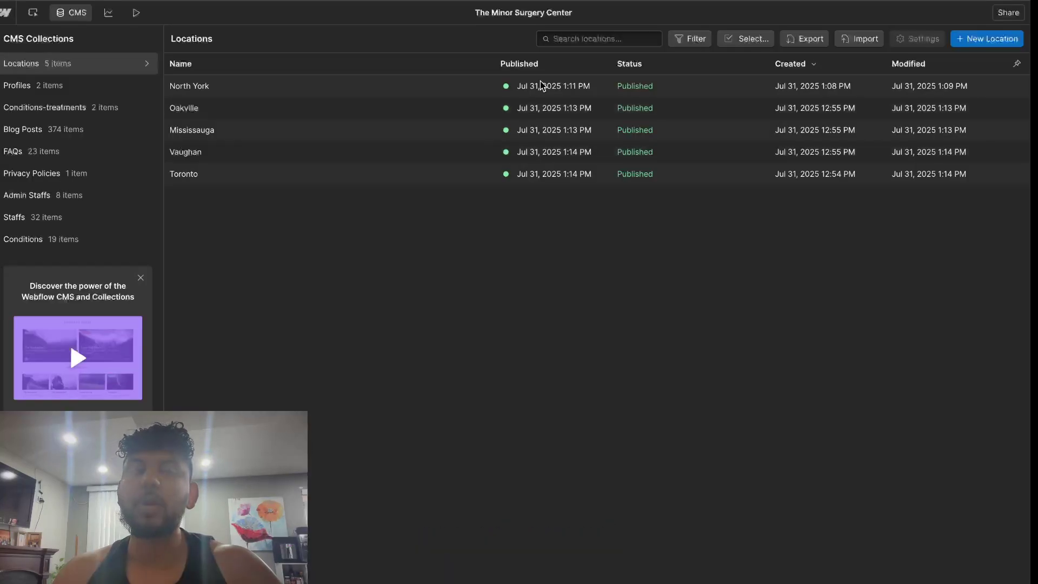
Open the 374-item Blog Posts collection and scroll its publish dates and statuses
click(91, 137)
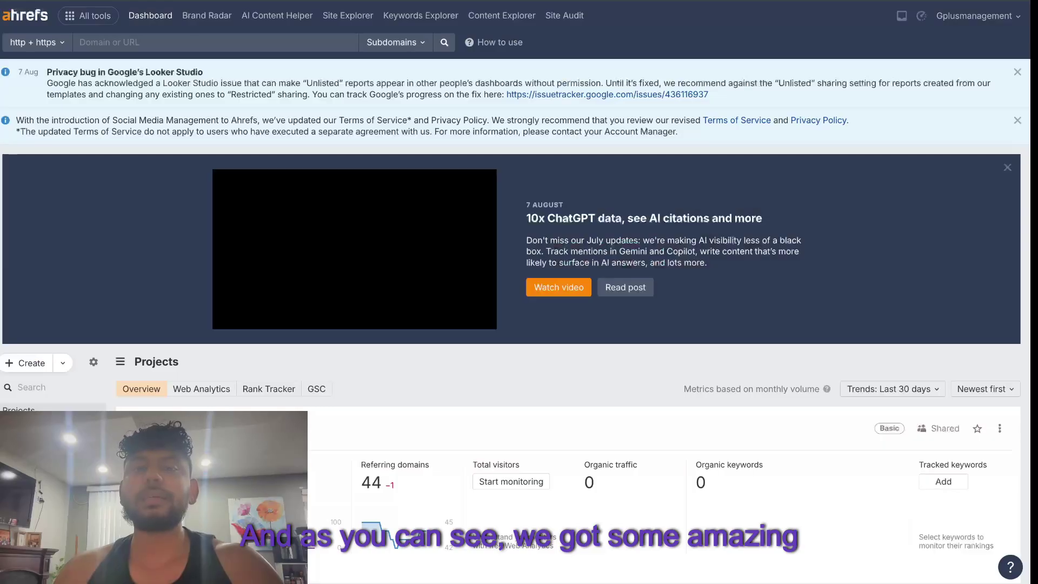
scroll(726, 157, down, 15)
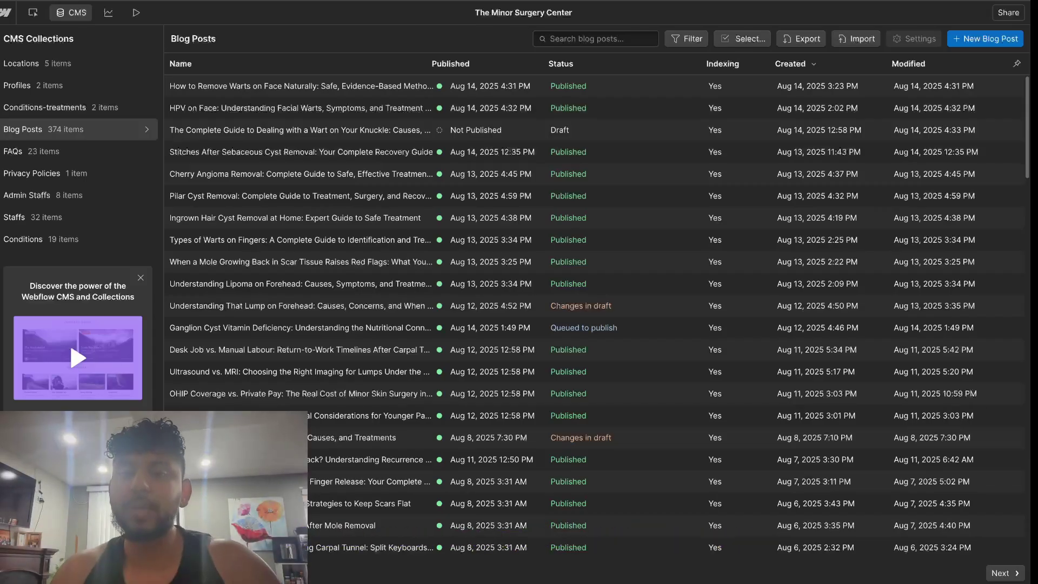
On the live TMSC blog, open the 'How to Remove Warts on Face Naturally' article
key(ctrl+Tab)
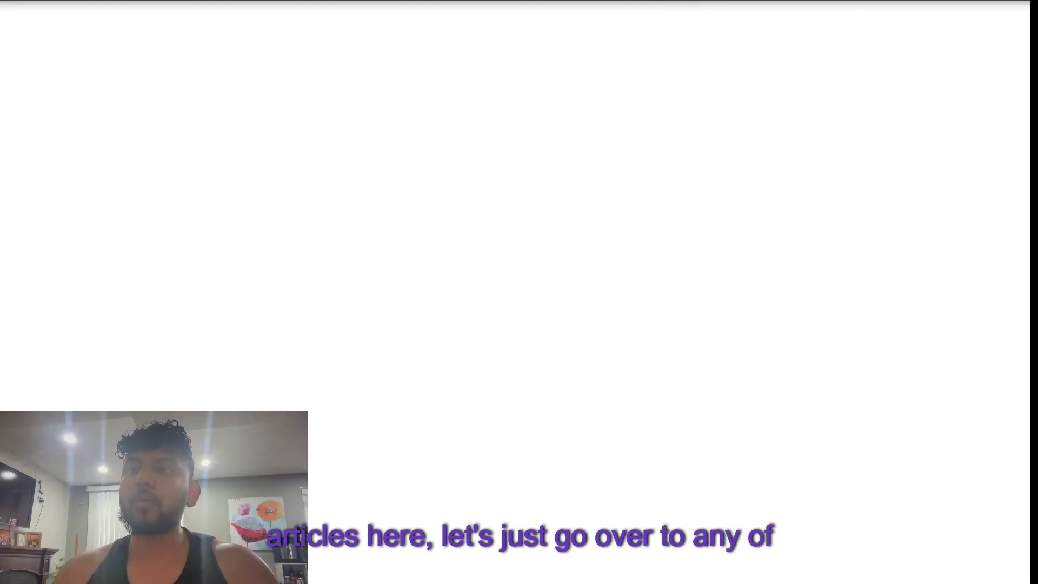
scroll(475, 187, down, 3)
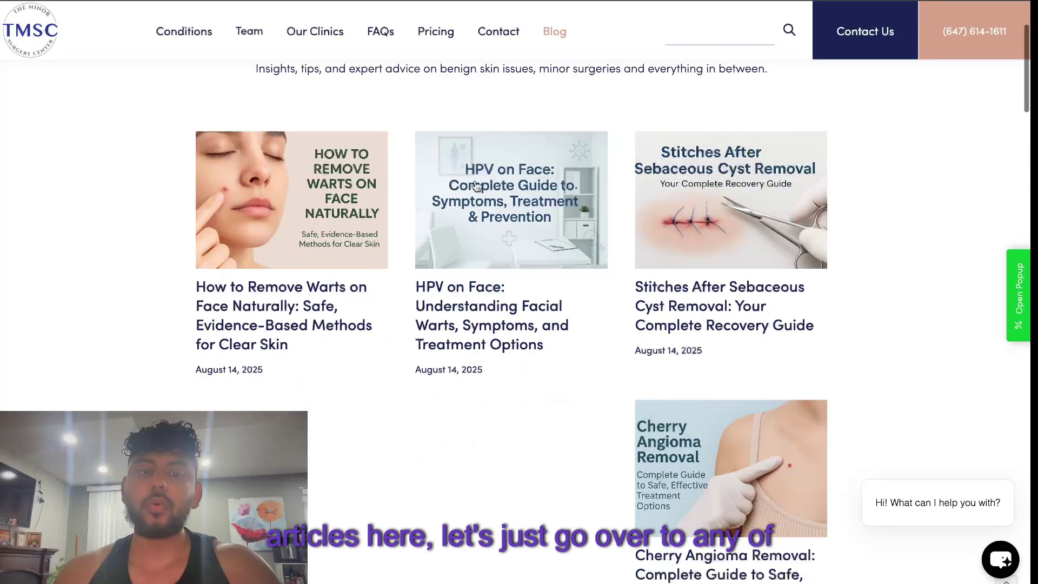
click(278, 298)
Scroll through the warts article and select its full title
scroll(278, 297, down, 5)
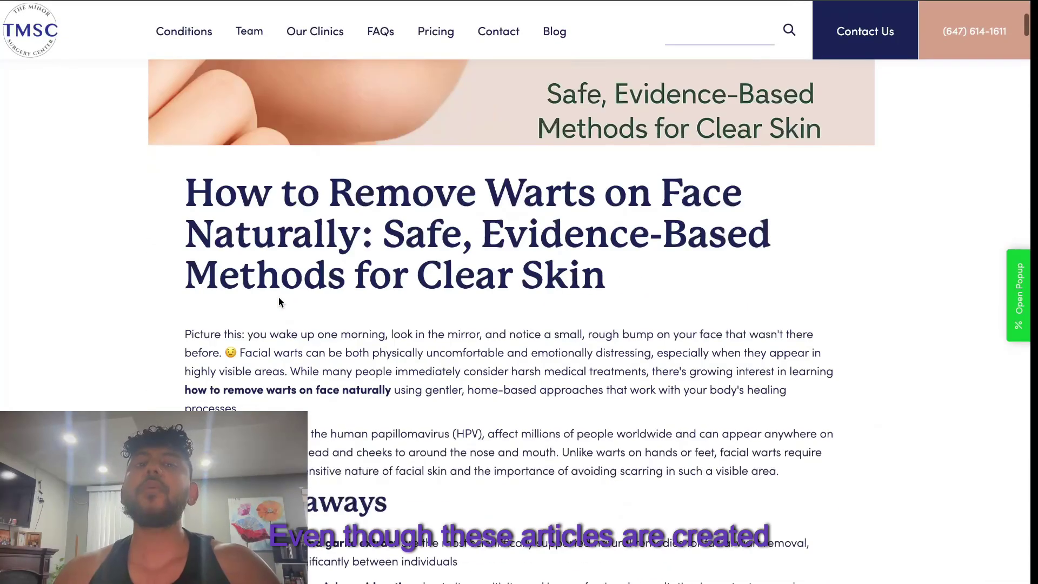
scroll(278, 296, down, 5)
scroll(278, 297, down, 20)
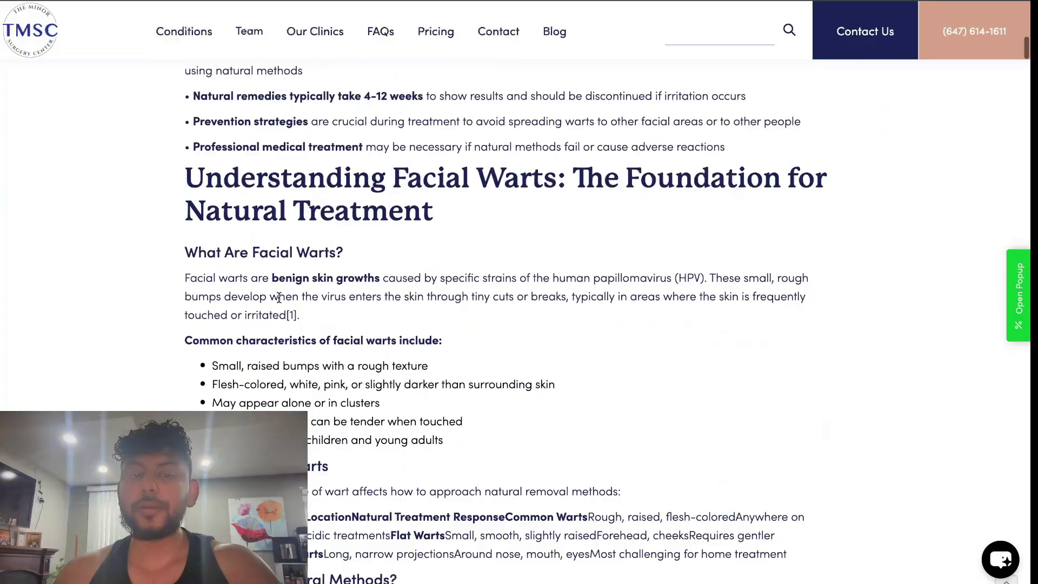
scroll(279, 297, down, 15)
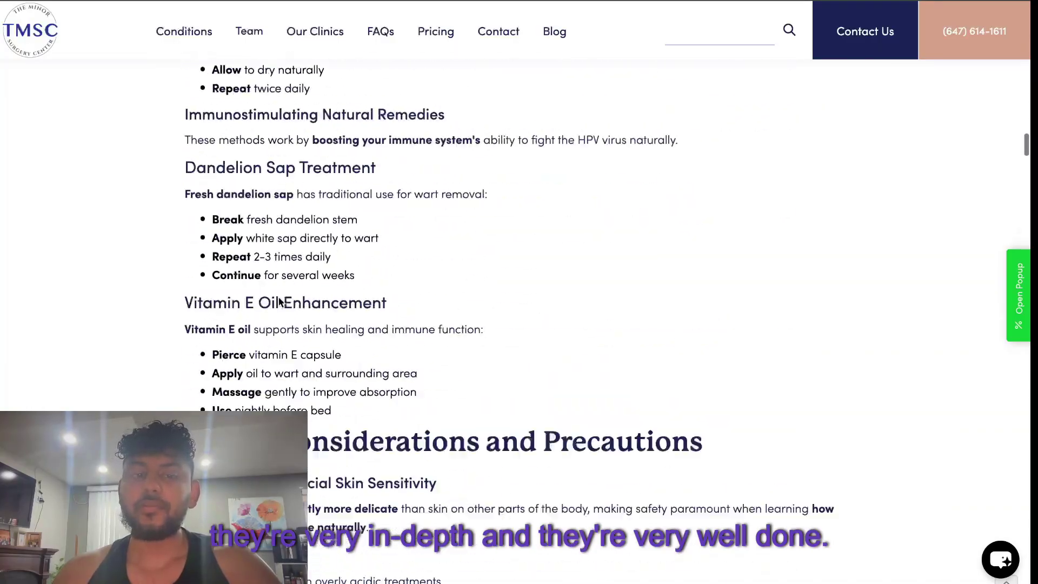
scroll(279, 297, up, 20)
scroll(279, 297, up, 20)
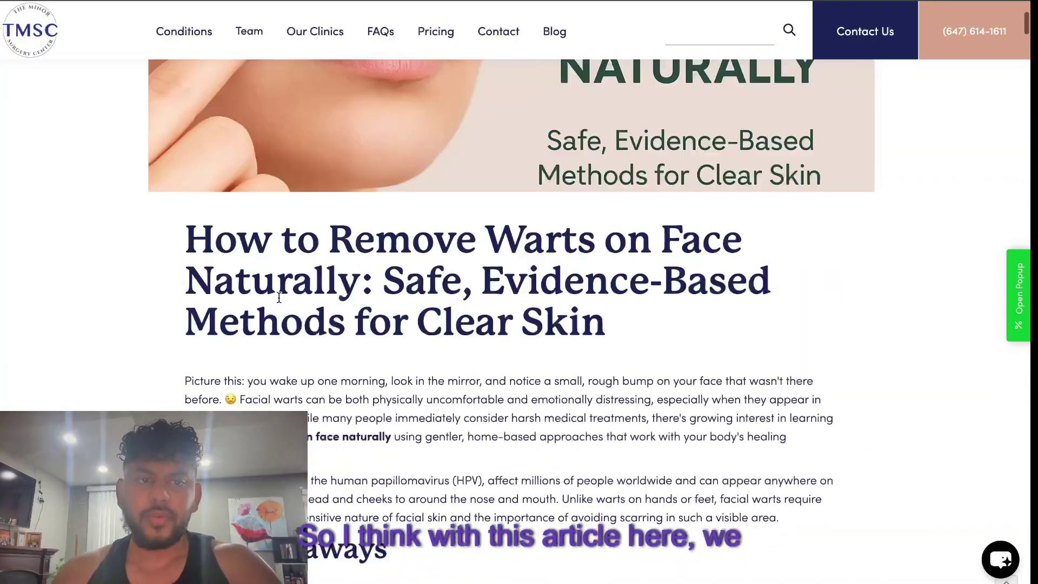
triple_click(378, 295)
scroll(378, 295, down, 13)
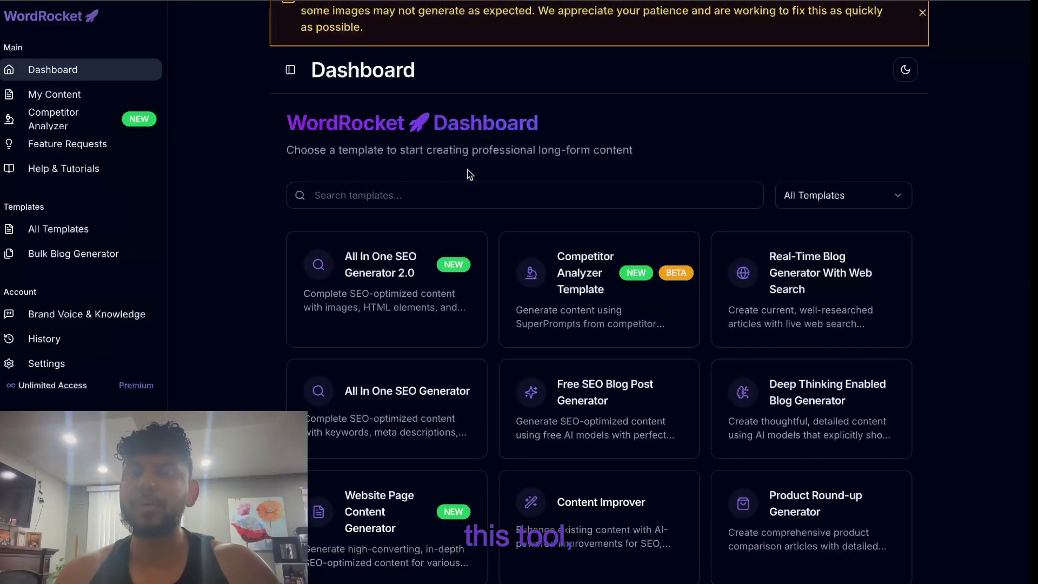
Open the Real-Time Blog Generator With Web Search template and review its sitemap, research and element settings
scroll(649, 218, down, 2)
click(779, 227)
scroll(615, 329, down, 5)
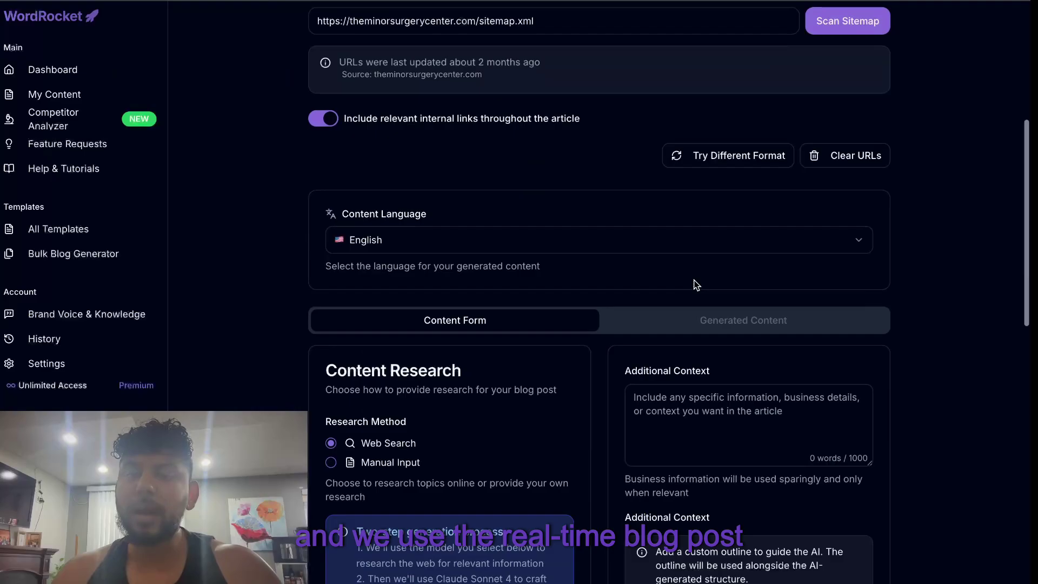
scroll(616, 329, up, 5)
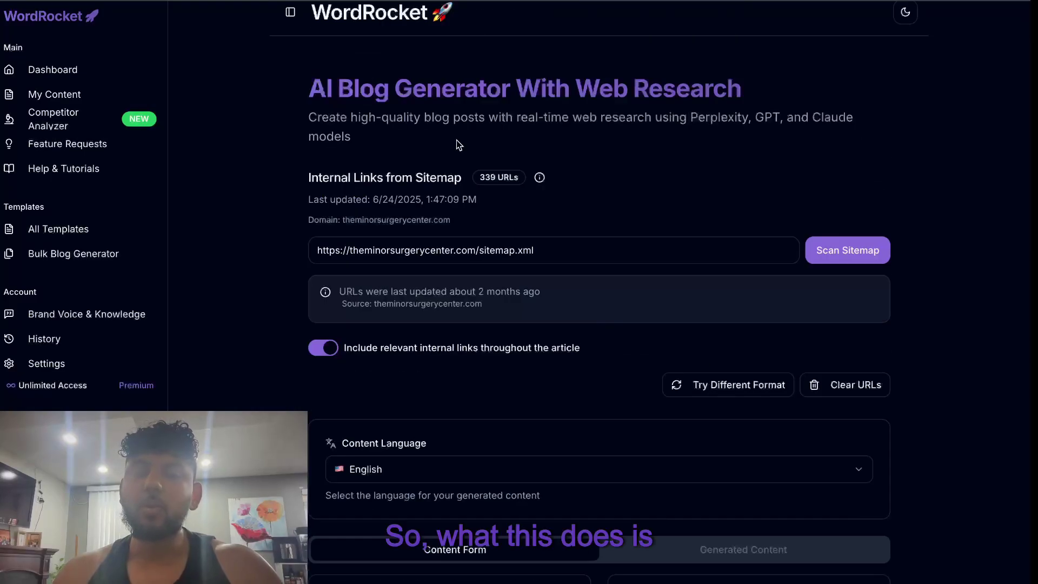
scroll(462, 145, down, 8)
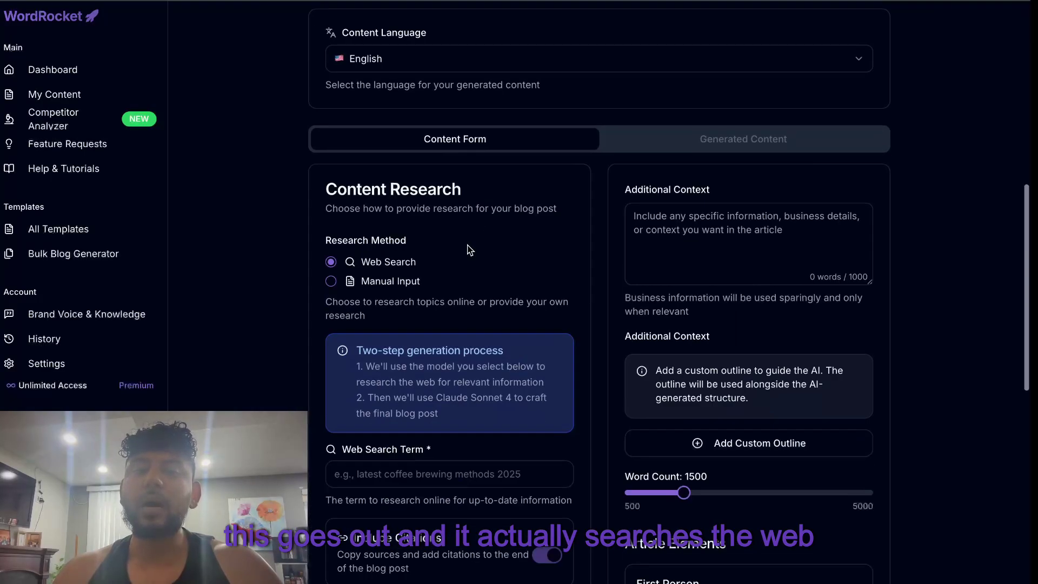
scroll(469, 249, down, 4)
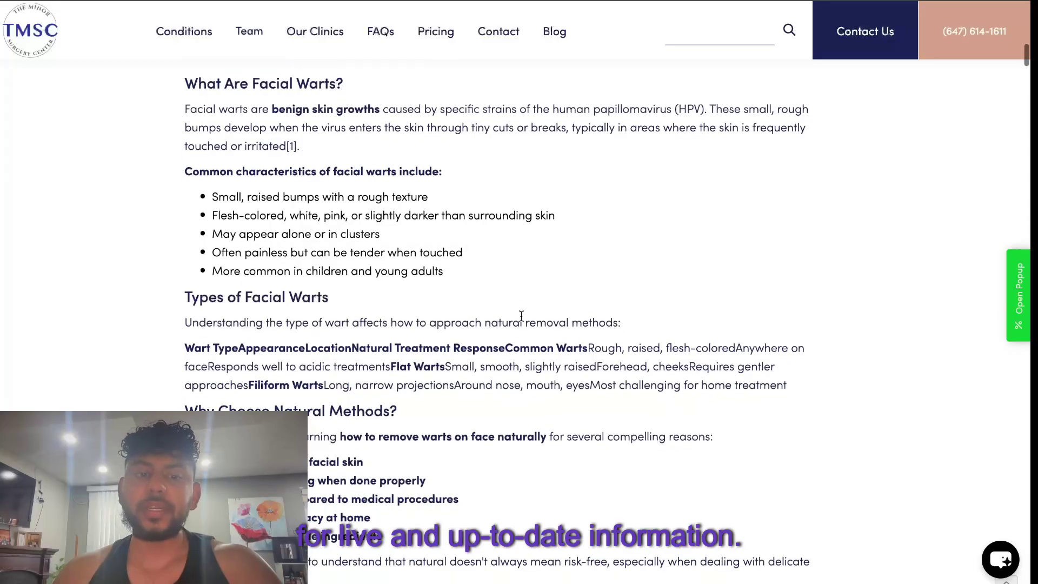
Scroll to the warts article's references and select the first and second reference entries
scroll(521, 315, down, 20)
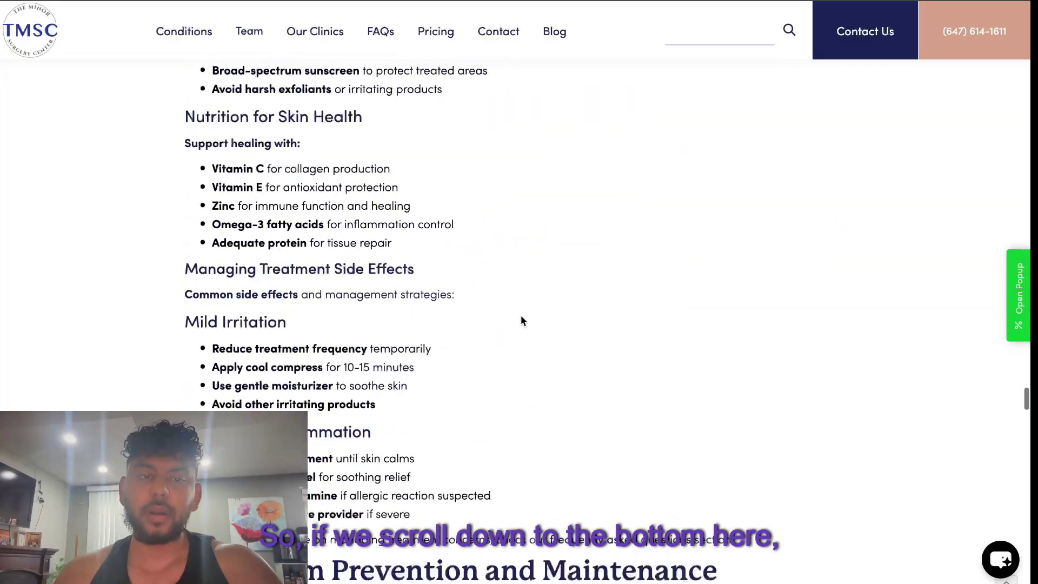
scroll(521, 316, down, 20)
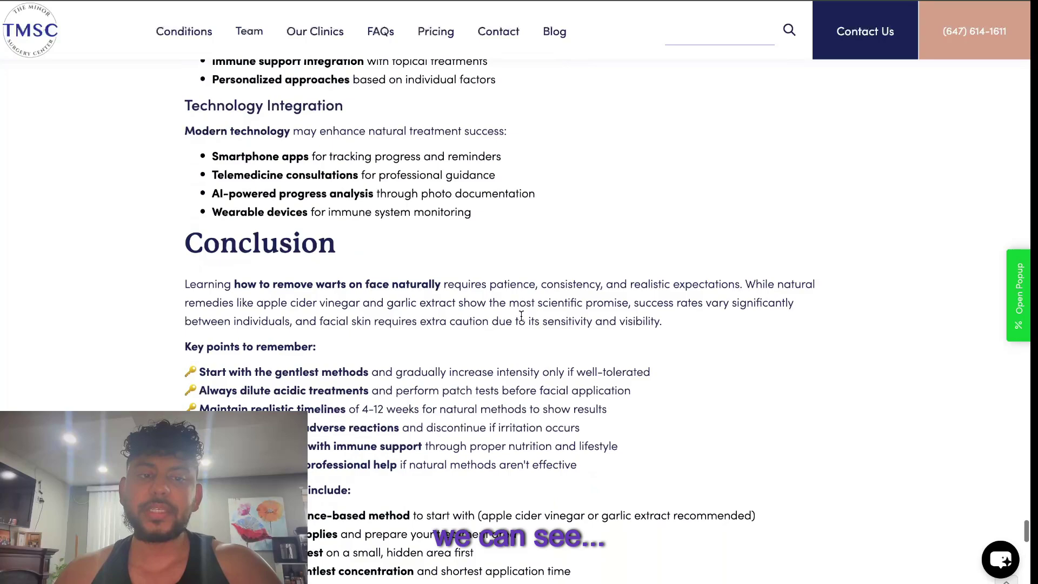
scroll(521, 316, down, 15)
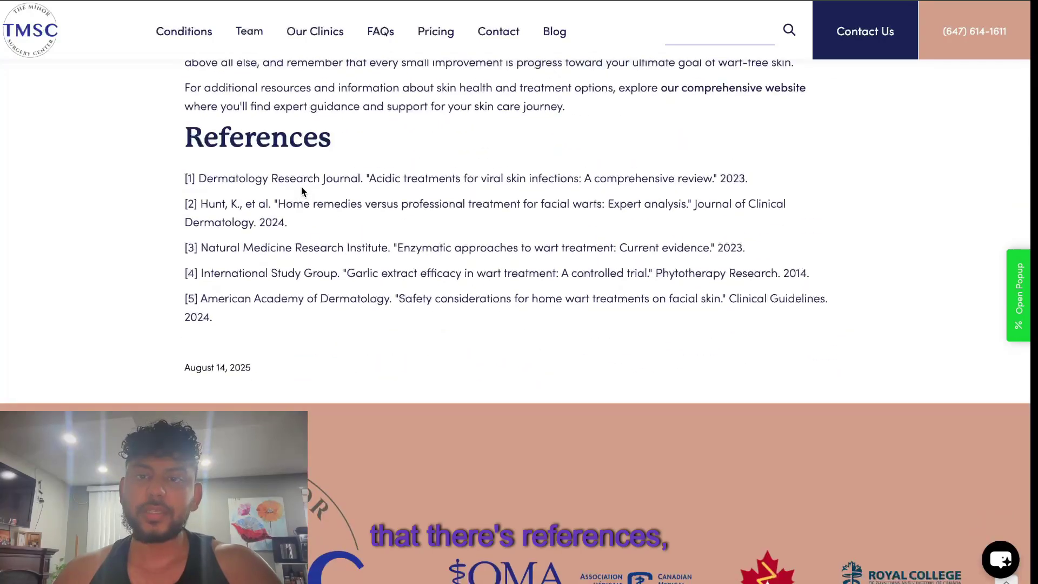
triple_click(298, 182)
click(303, 237)
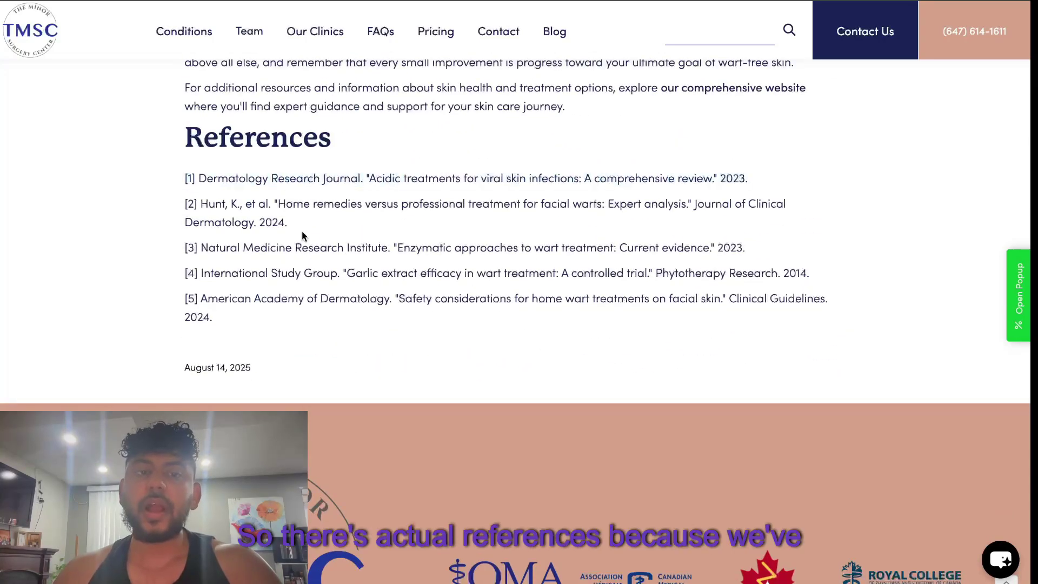
triple_click(285, 206)
Bring the foods-that-speed-healing article's Key Takeaways hydration infographic into view
scroll(360, 215, up, 20)
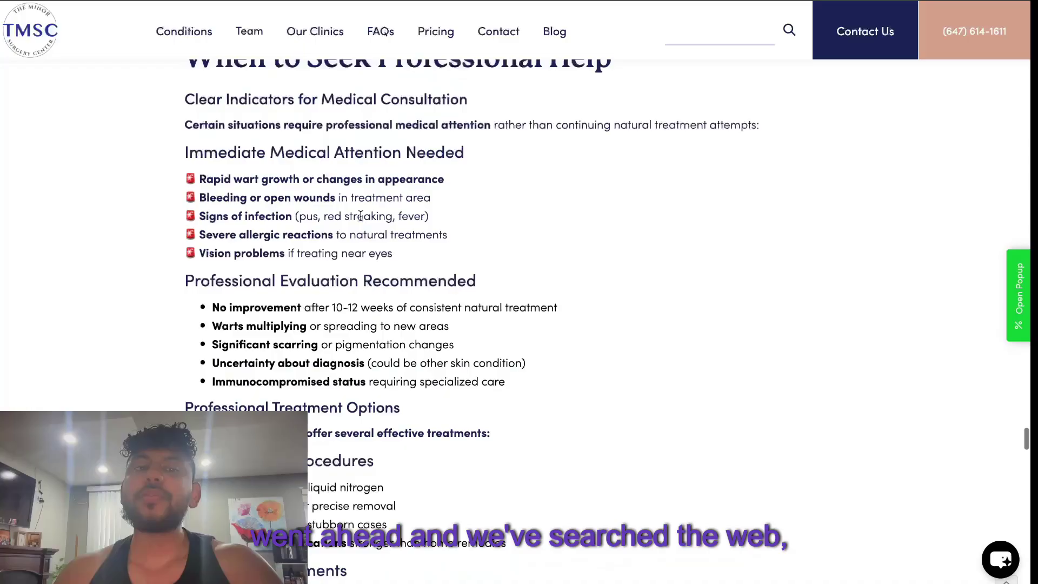
scroll(361, 215, up, 20)
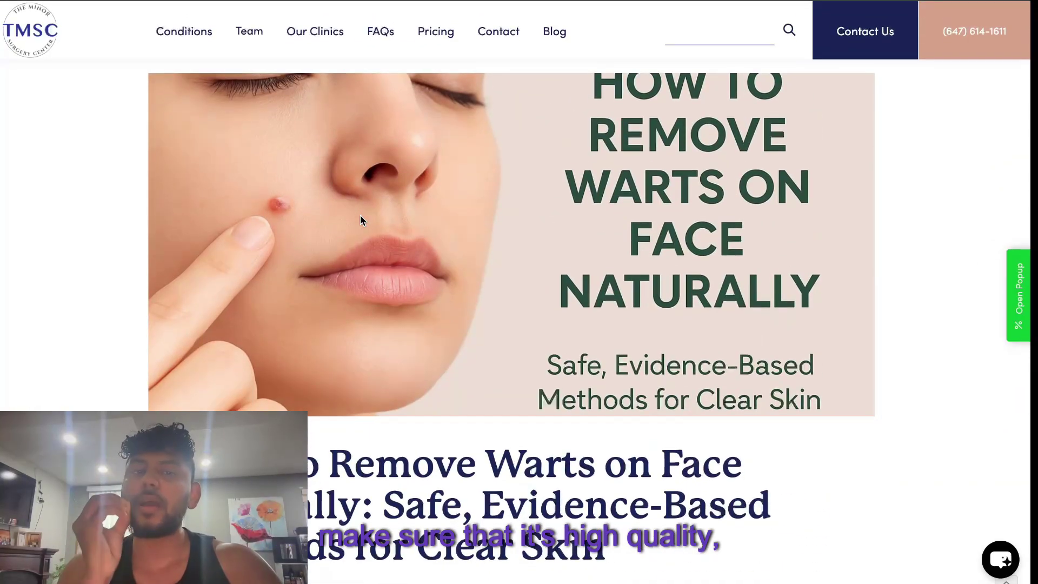
scroll(360, 216, down, 5)
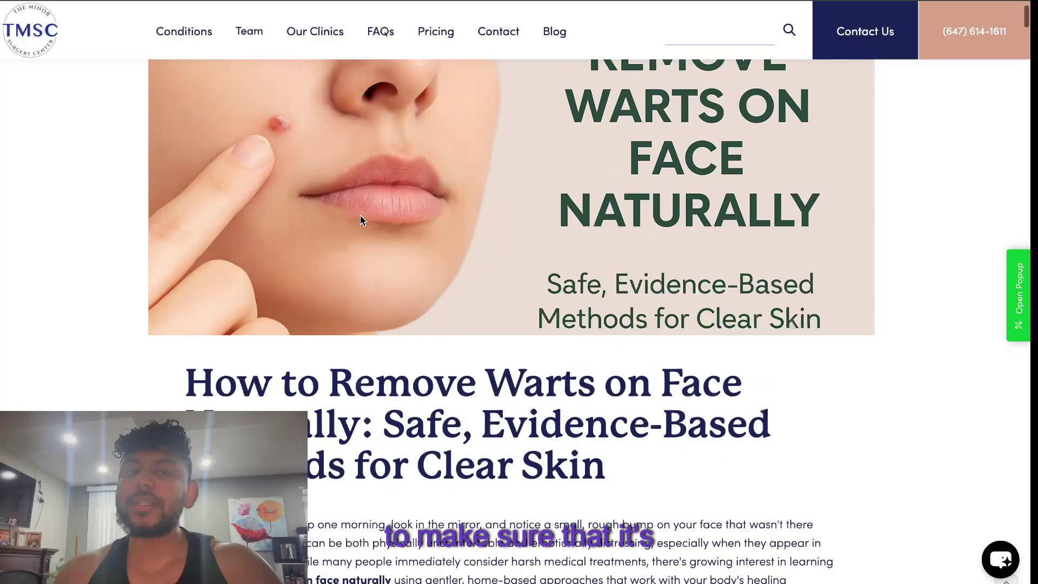
scroll(361, 215, down, 3)
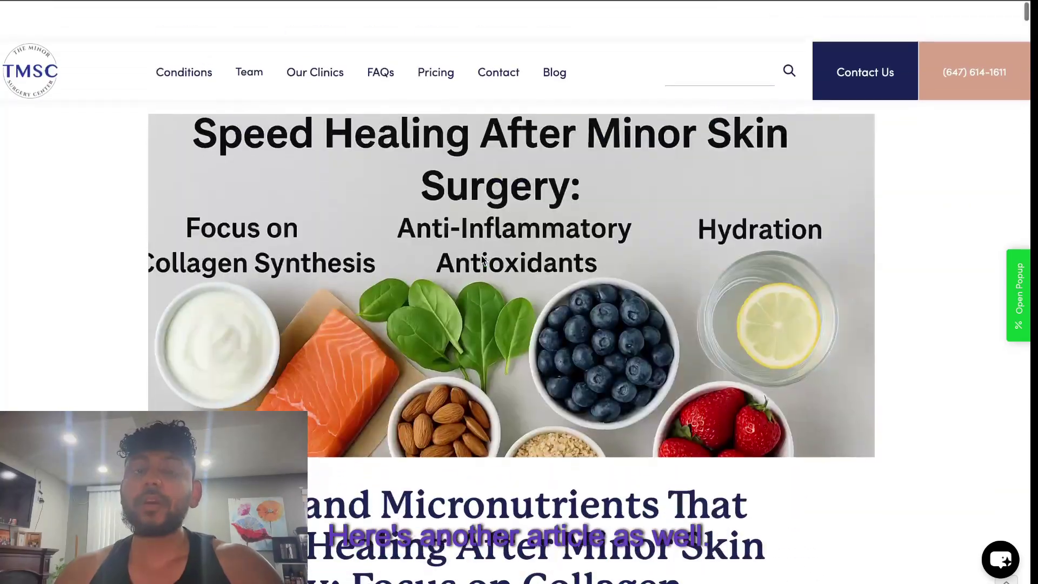
scroll(482, 255, down, 10)
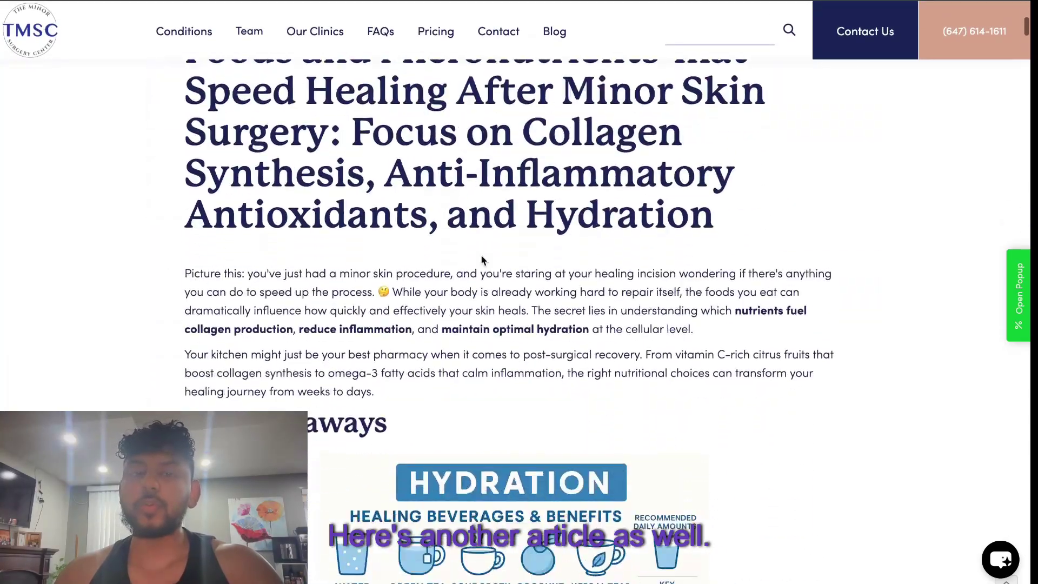
scroll(481, 261, down, 6)
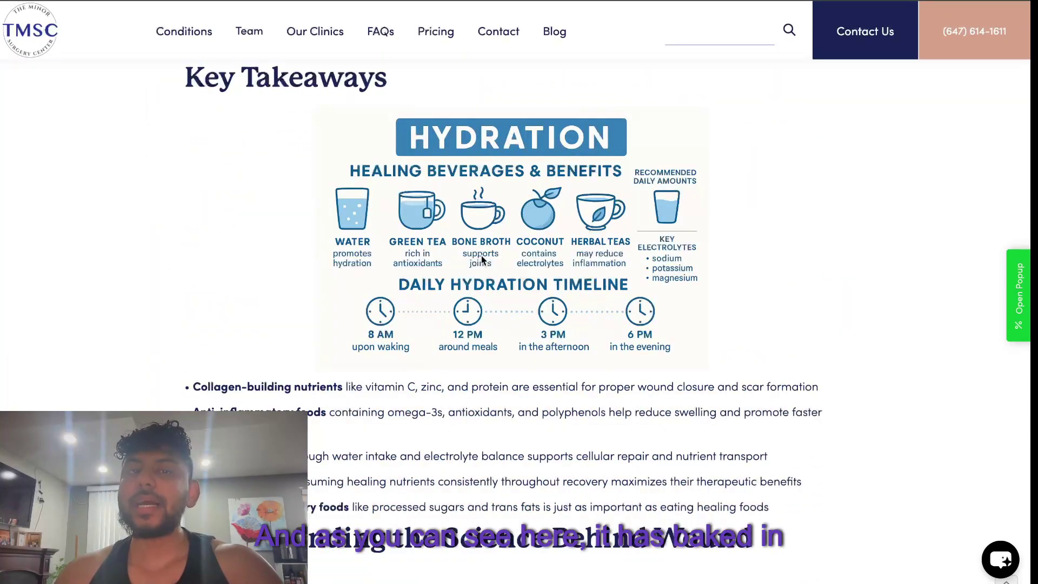
scroll(481, 255, down, 20)
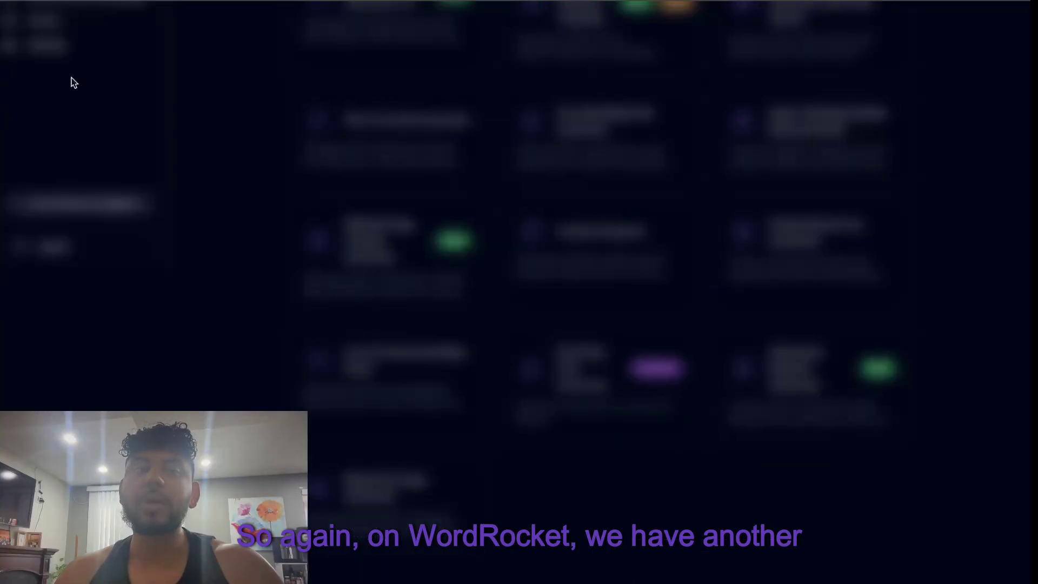
Open All In One SEO Generator 2.0 and set Number of Content Images to 2
scroll(394, 176, up, 2)
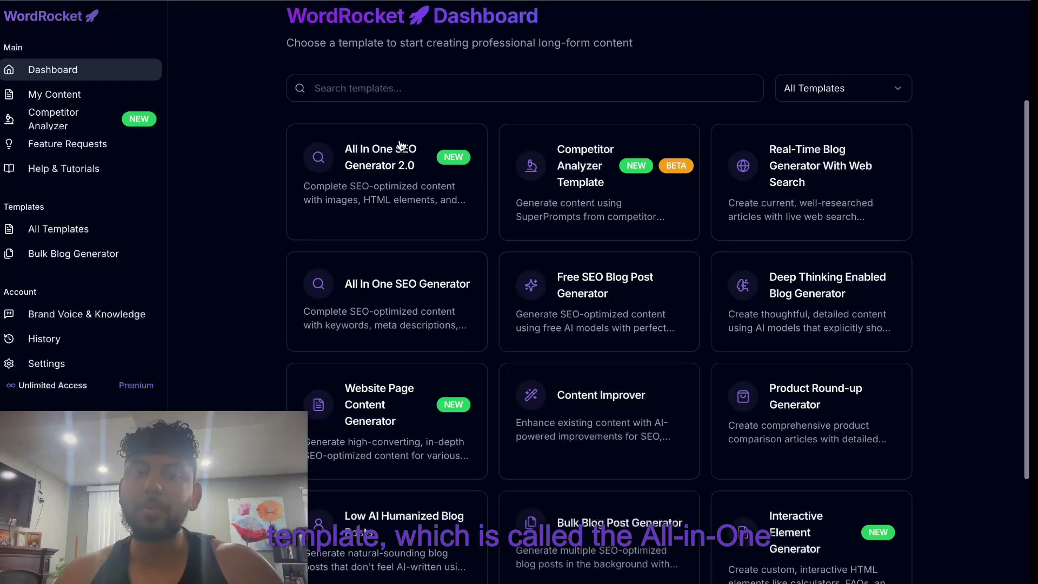
click(394, 177)
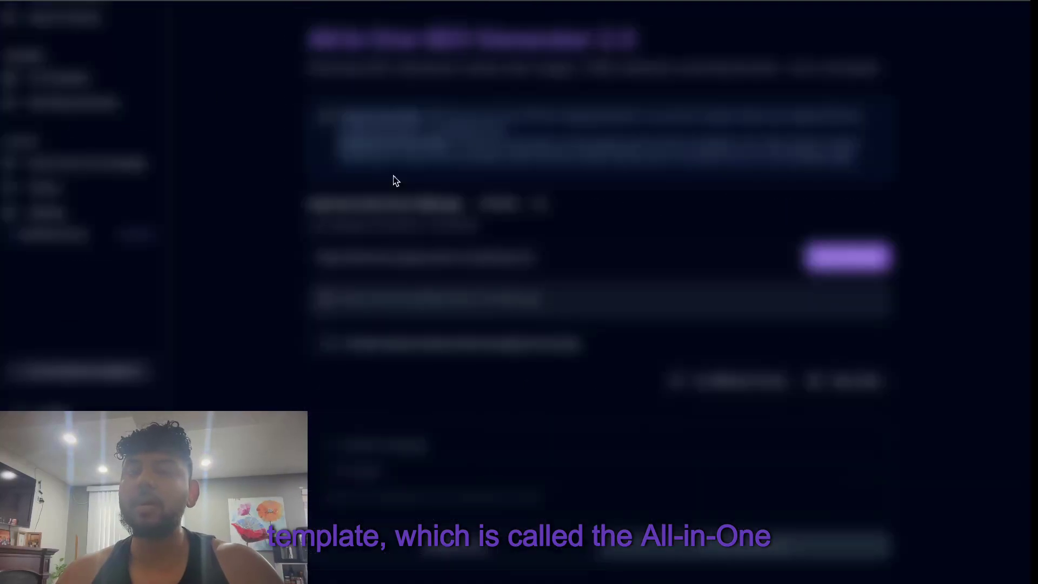
scroll(477, 326, down, 15)
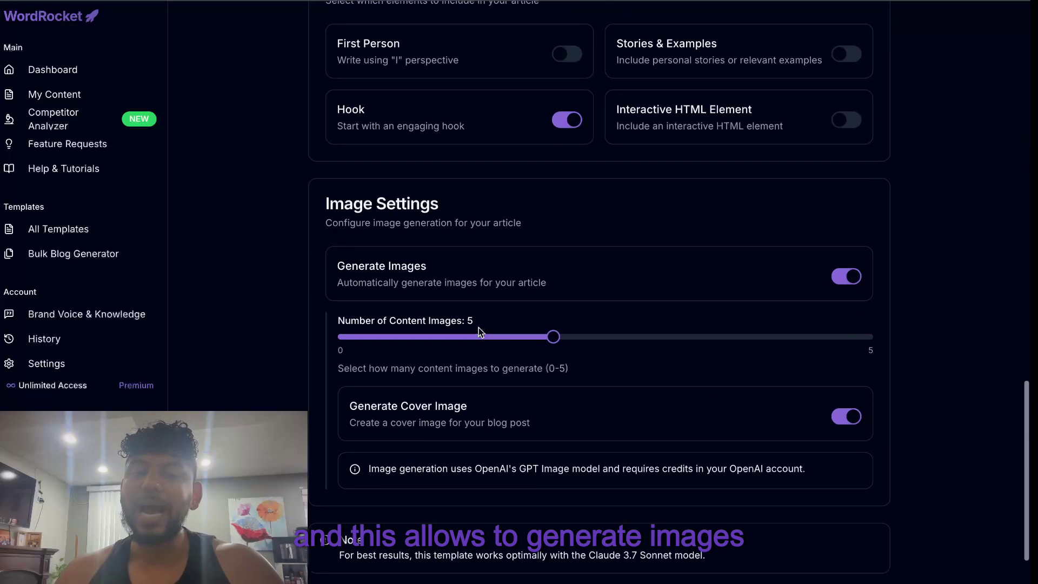
drag(553, 338, 735, 342)
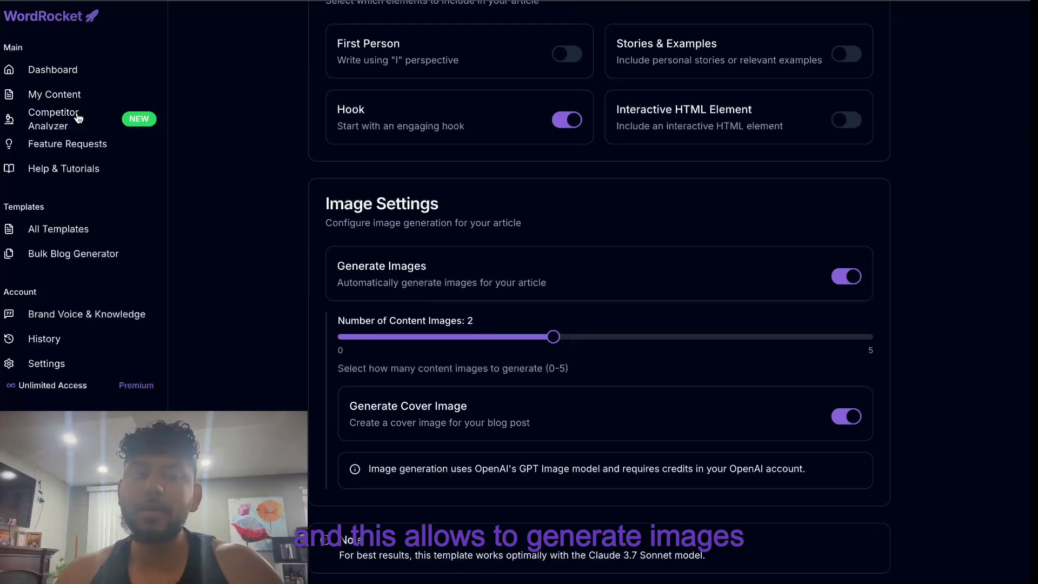
Go to My Content to list saved articles like ppp removal and skin tag or mole
click(64, 96)
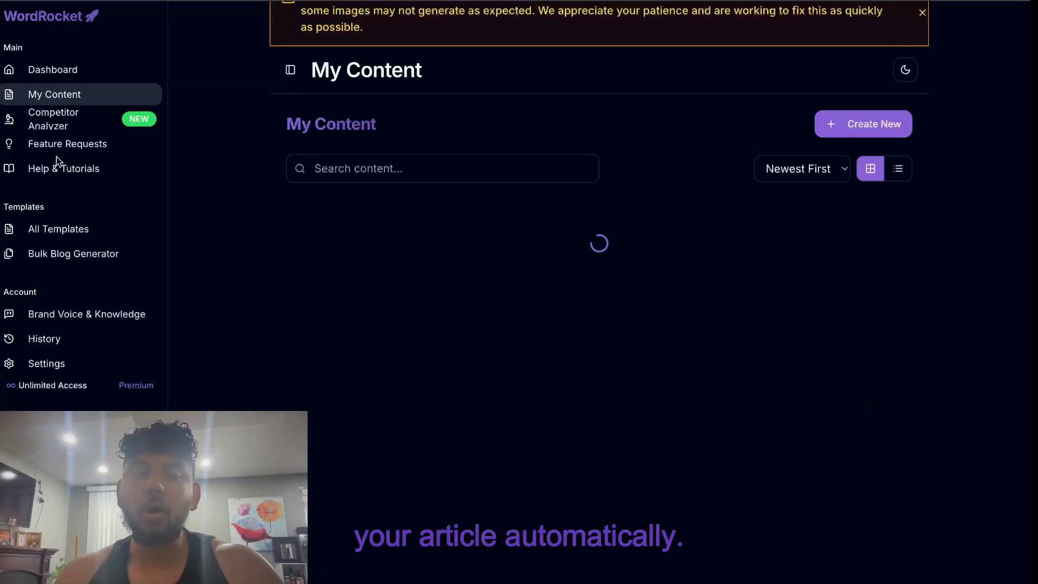
click(67, 75)
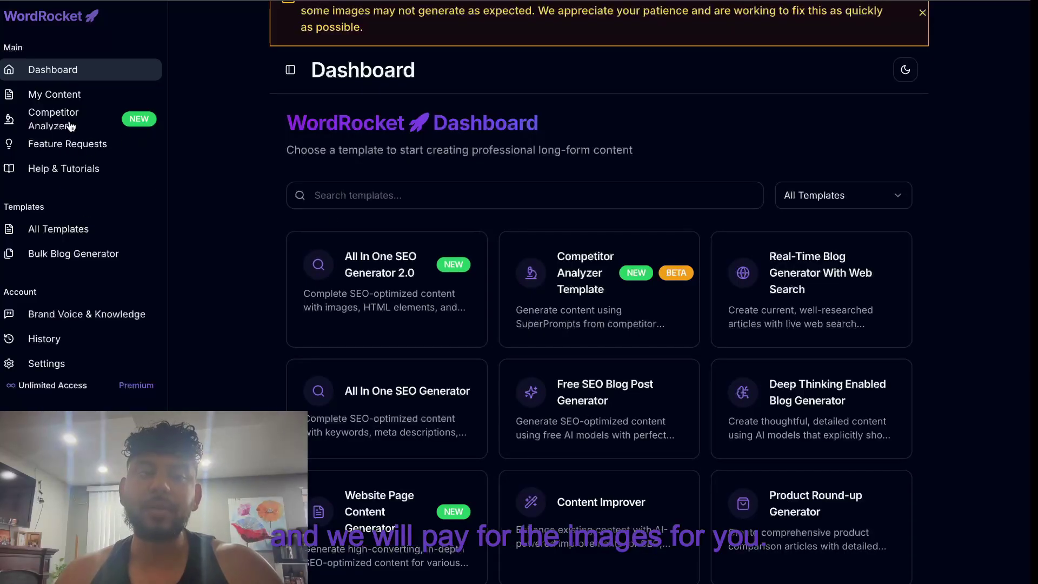
click(68, 103)
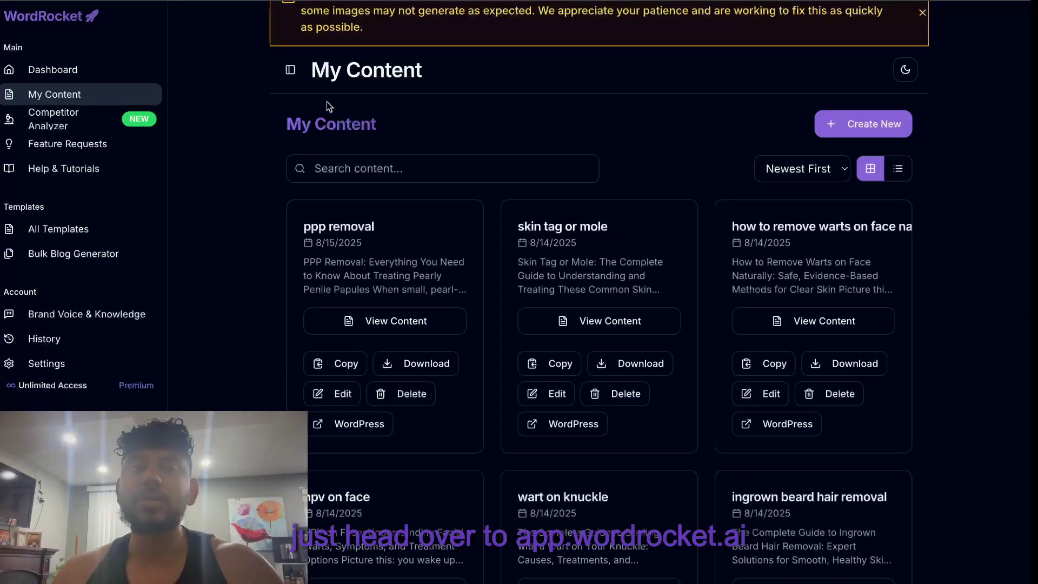
Open the ppp removal article for reading and scroll through its text
click(389, 315)
scroll(456, 342, down, 5)
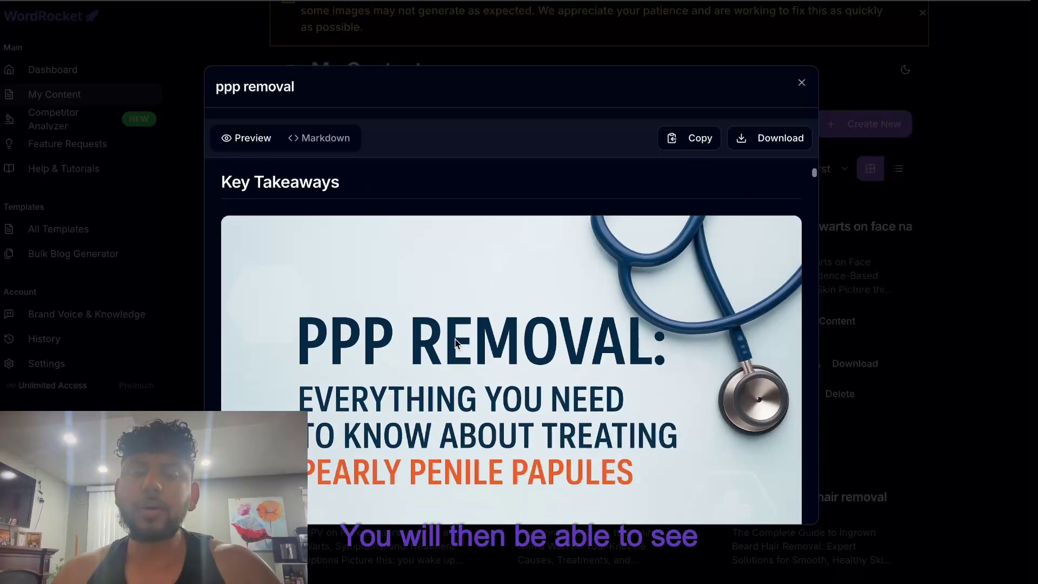
scroll(455, 342, down, 3)
scroll(456, 342, up, 8)
scroll(456, 343, down, 5)
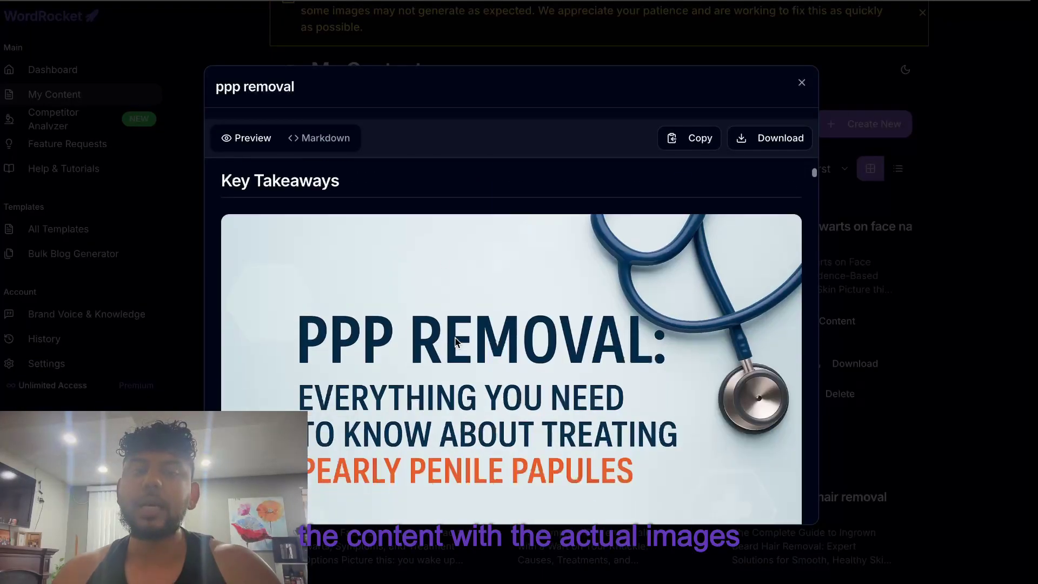
scroll(455, 342, up, 3)
scroll(588, 472, down, 10)
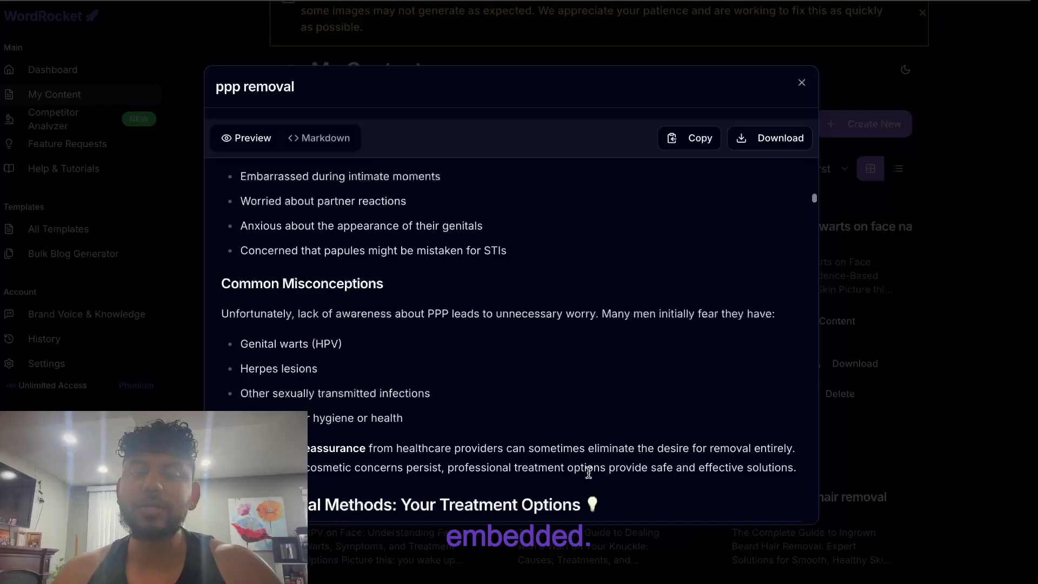
scroll(588, 472, down, 15)
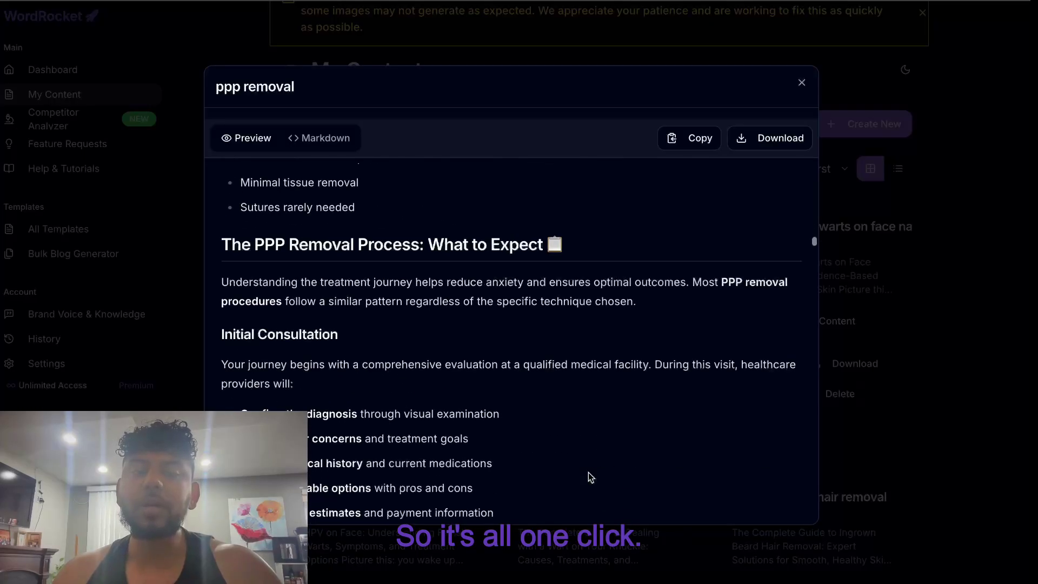
scroll(592, 474, down, 15)
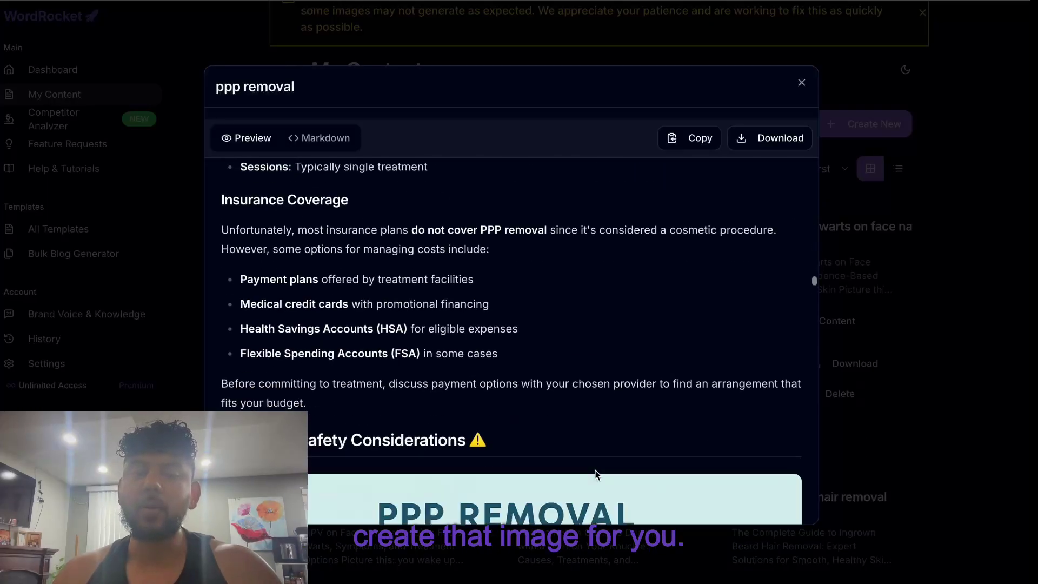
scroll(595, 475, down, 7)
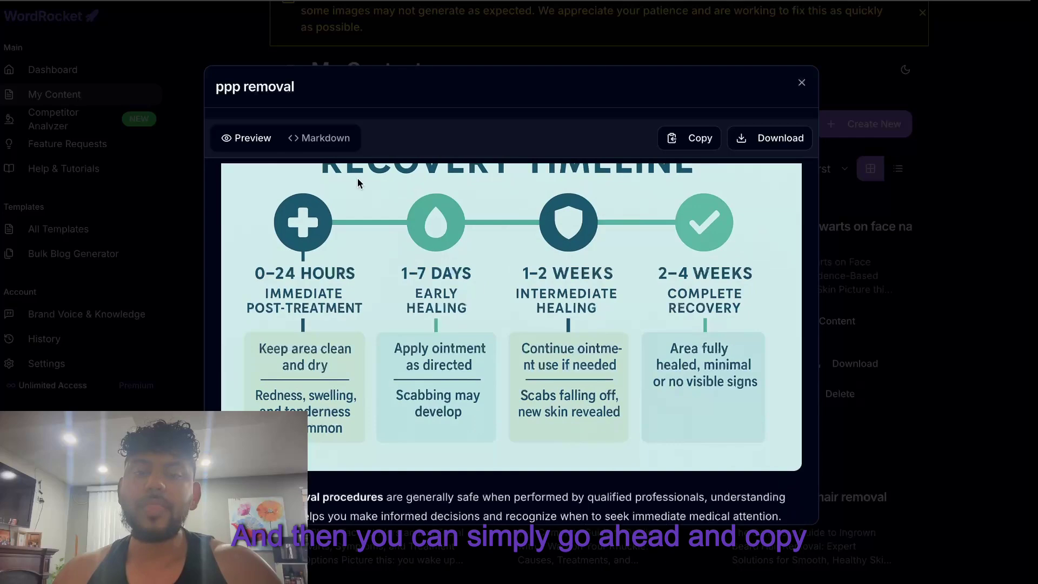
Toggle the article to Markdown and back to Preview, then scroll to the Recovery Timeline image
click(345, 139)
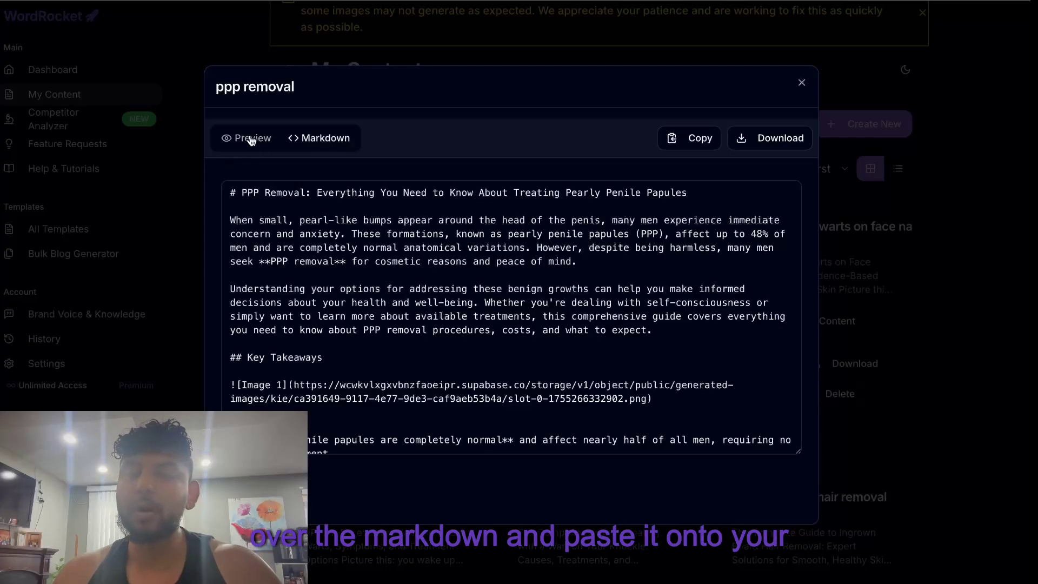
click(252, 139)
scroll(450, 268, down, 15)
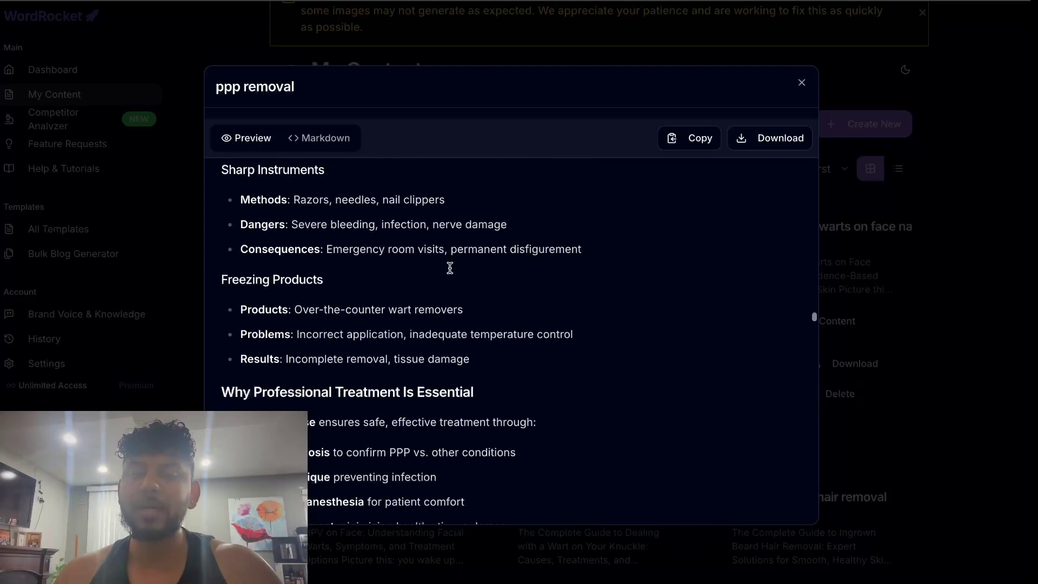
scroll(450, 267, down, 1)
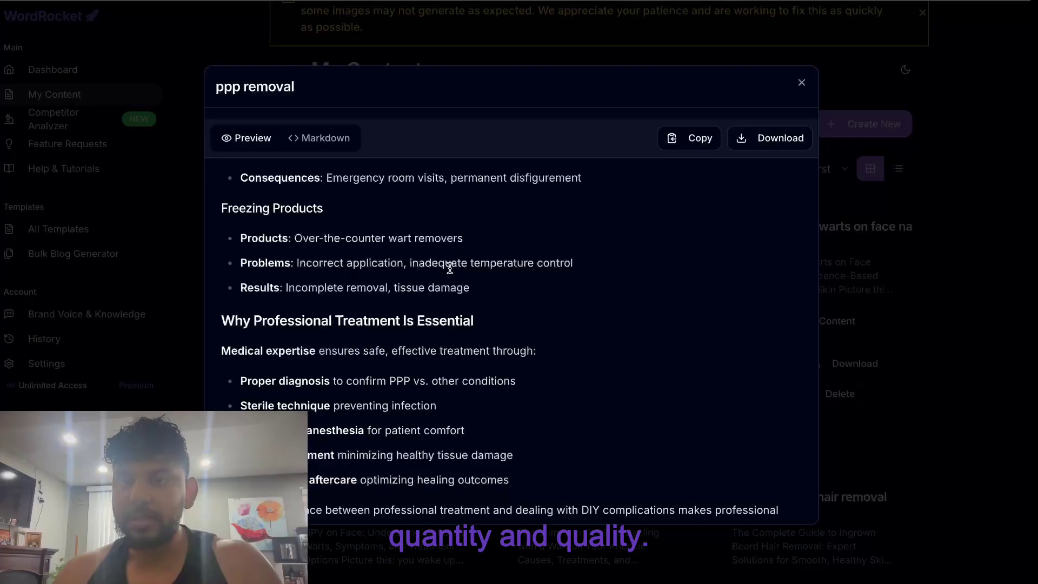
scroll(450, 268, up, 12)
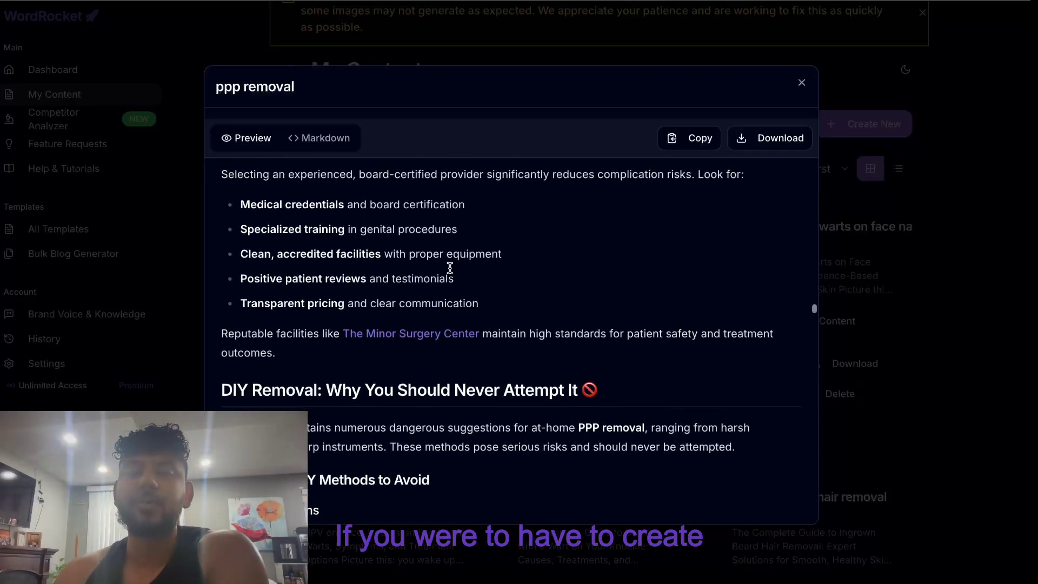
scroll(450, 268, up, 8)
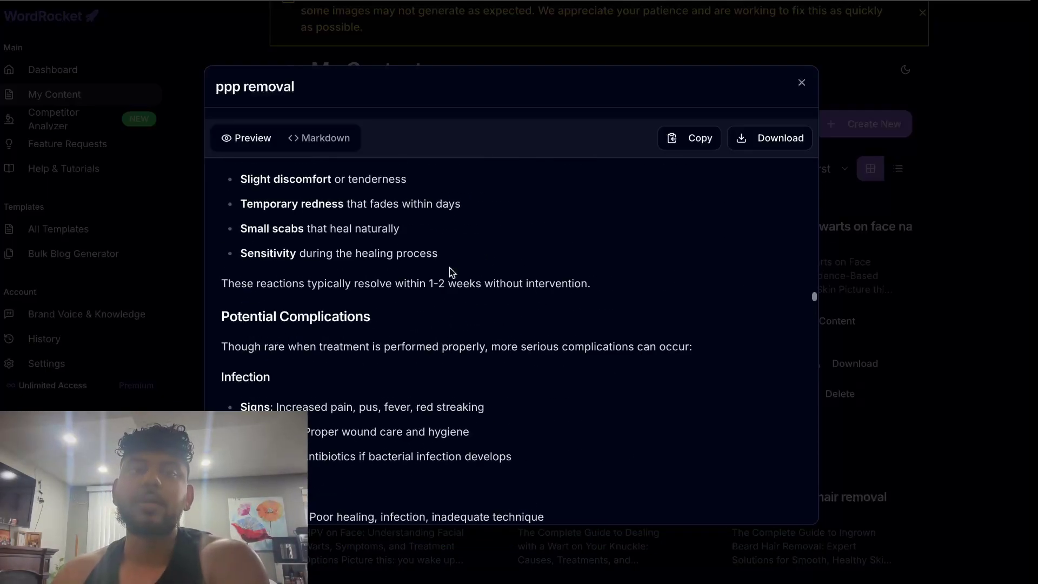
scroll(449, 270, up, 3)
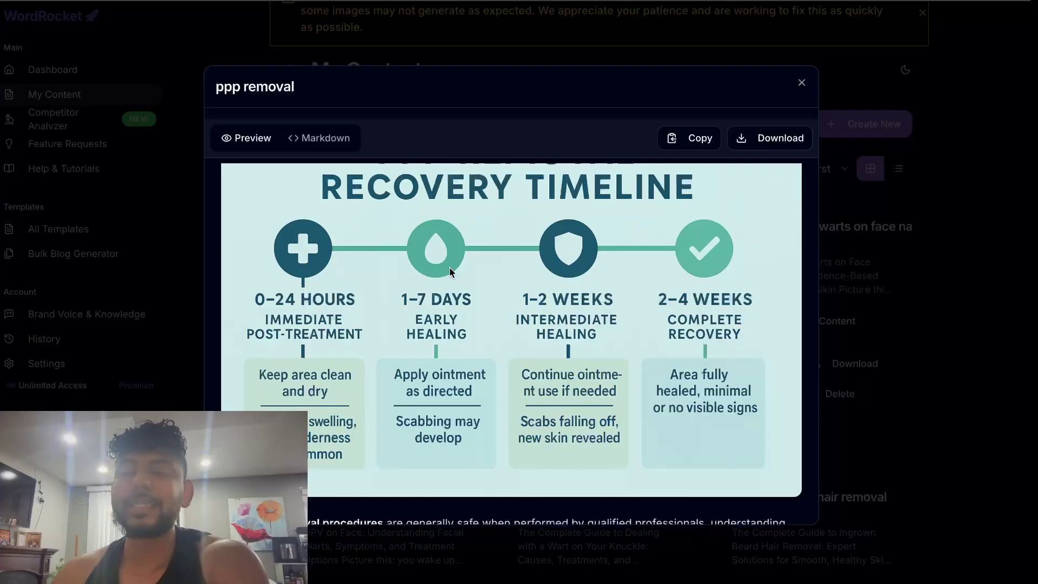
scroll(454, 286, up, 3)
scroll(454, 286, down, 15)
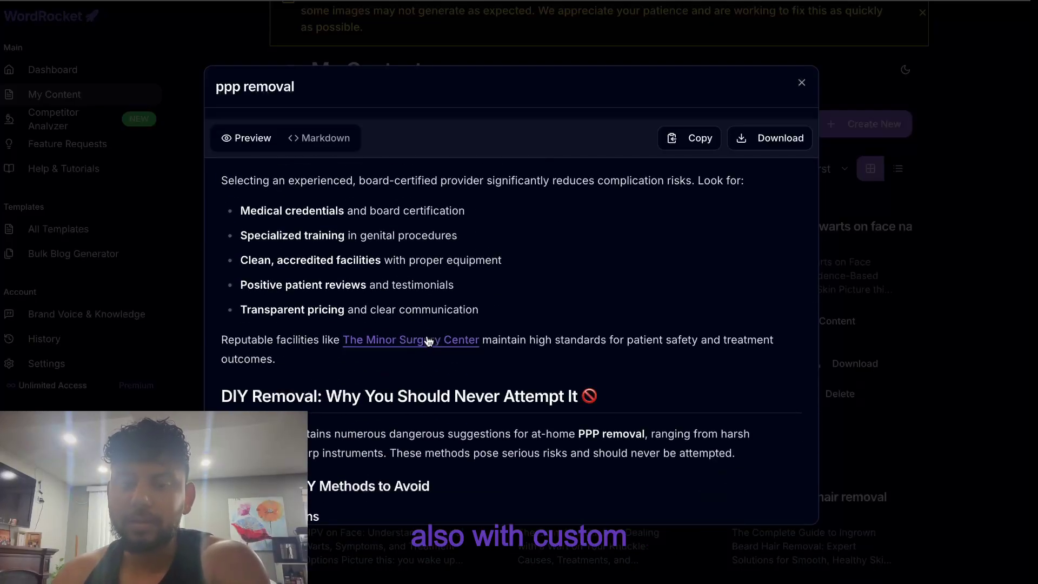
scroll(468, 338, down, 15)
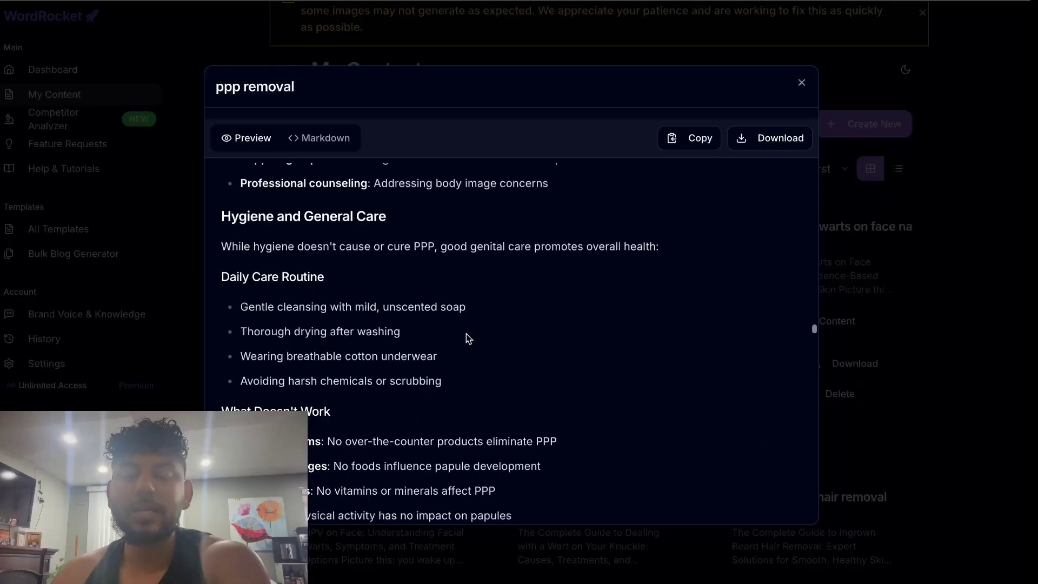
scroll(466, 333, down, 2)
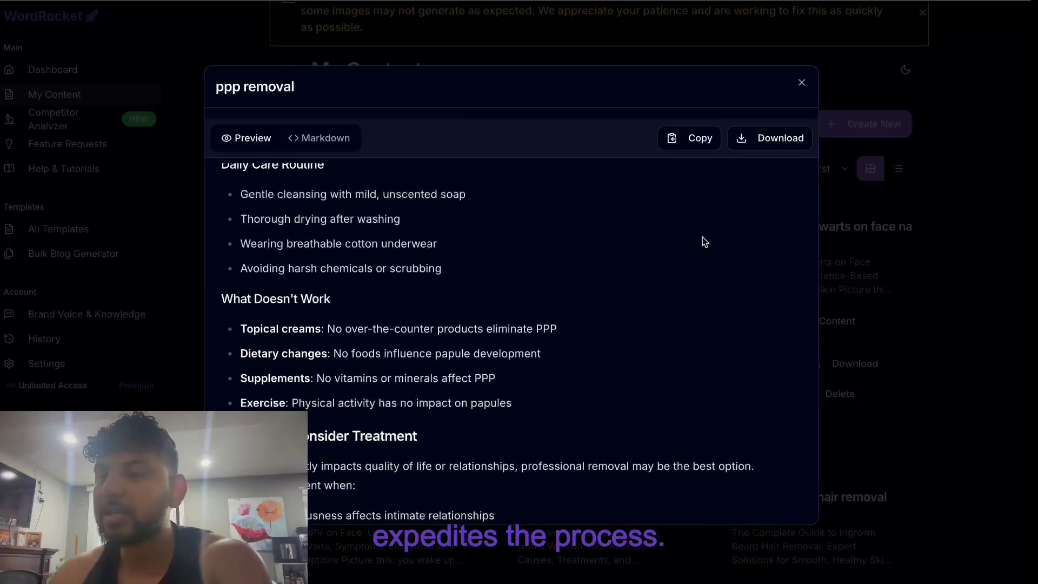
Close the ppp removal article preview and scroll the page beneath it
click(801, 85)
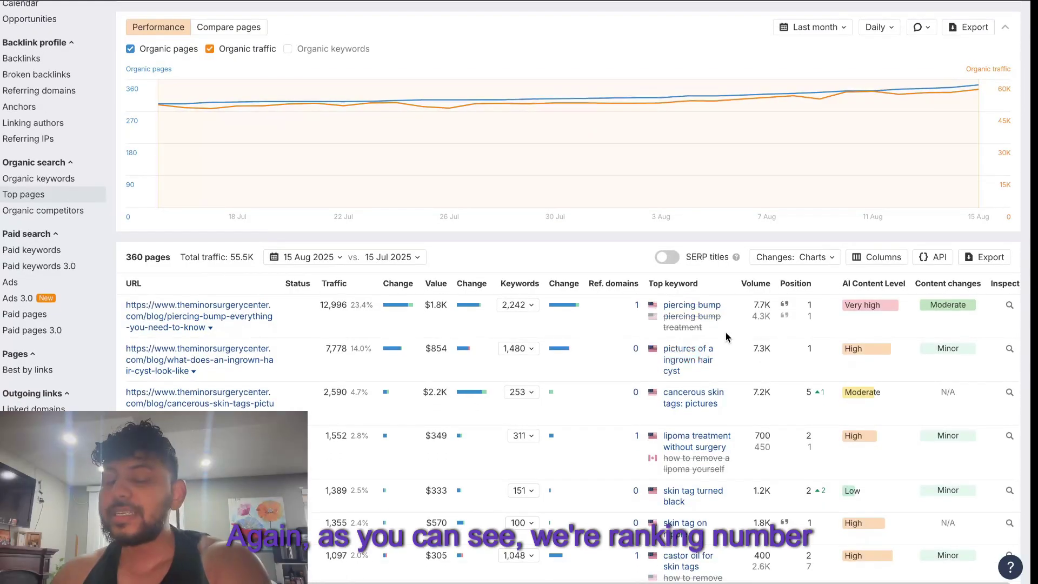
scroll(726, 337, down, 1)
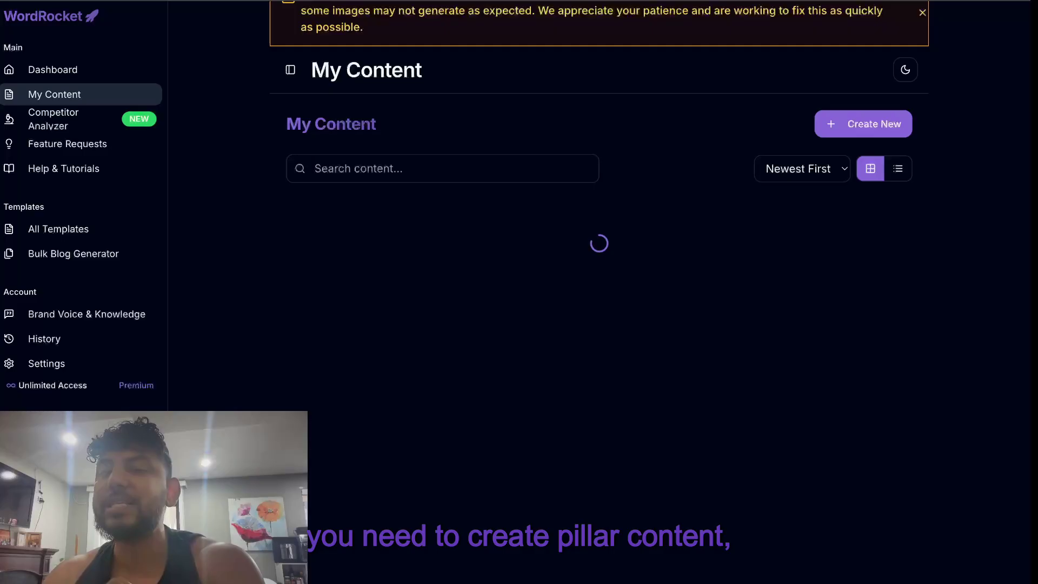
Open the Competitor Analyzer template from the Dashboard and focus the first competitor URL field
click(69, 71)
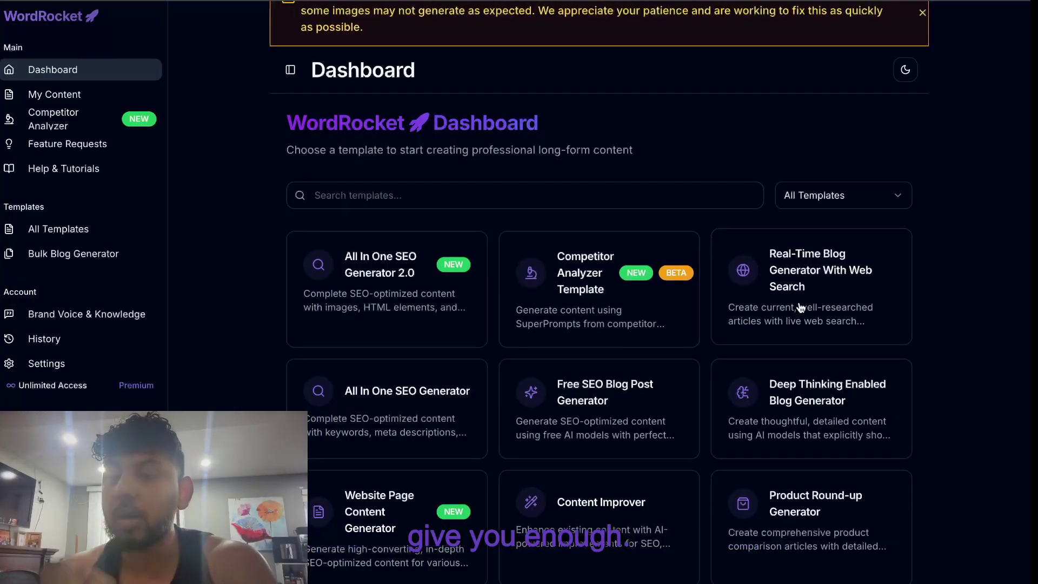
click(645, 305)
click(609, 195)
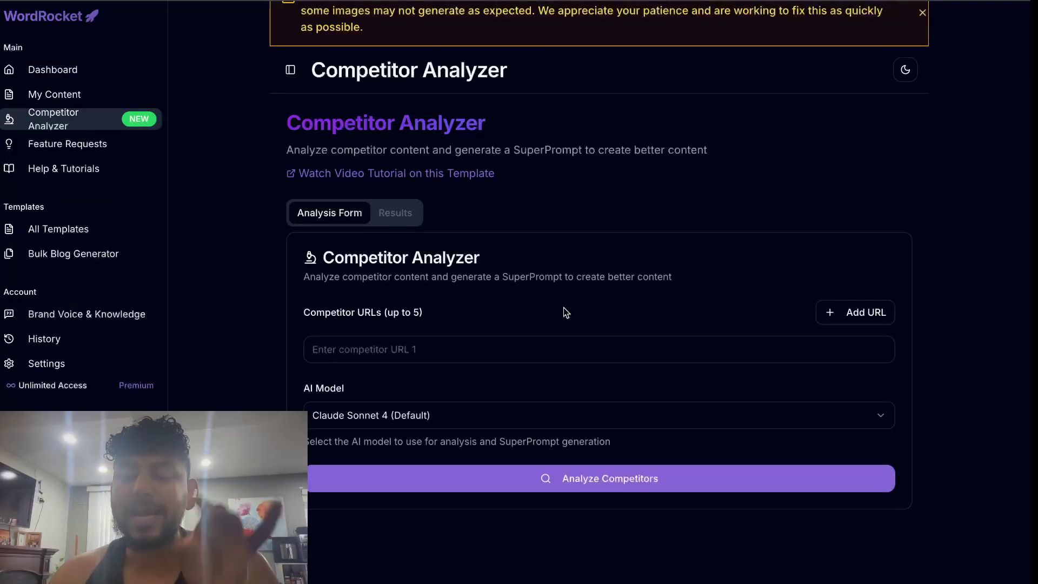
click(430, 349)
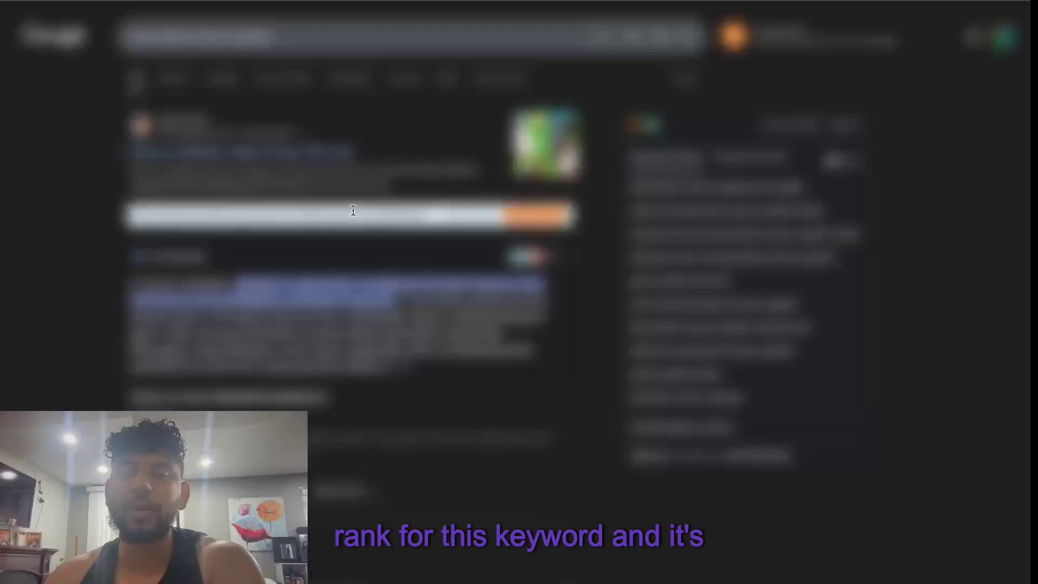
Copy the link of the top-ranked Canadian seed companies article from the 'best garden seeds' results
scroll(353, 210, down, 10)
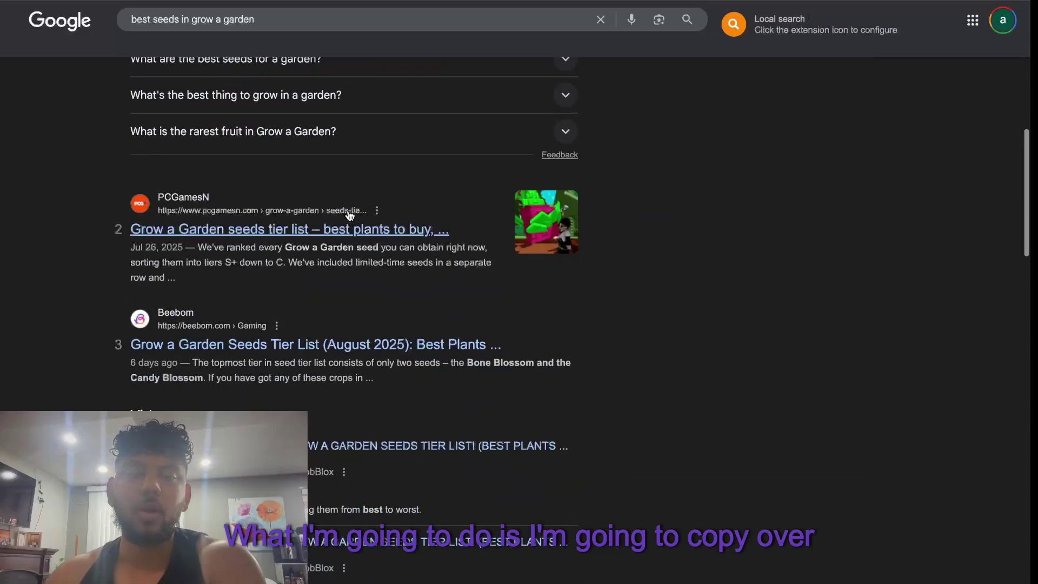
right_click(321, 227)
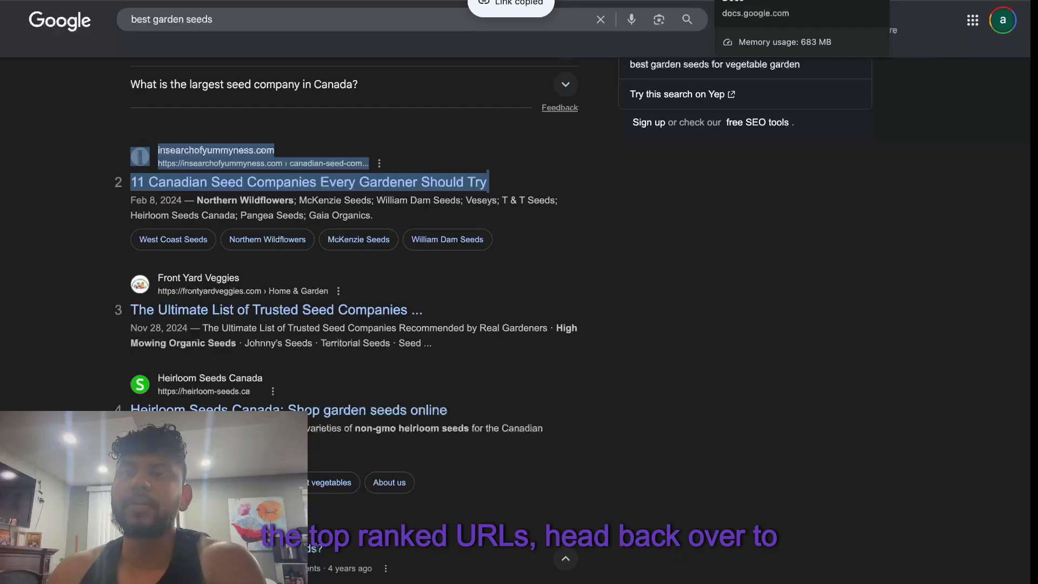
Back in WordRocket, run Analyze Competitors on the three seed-company URLs
click(892, 1)
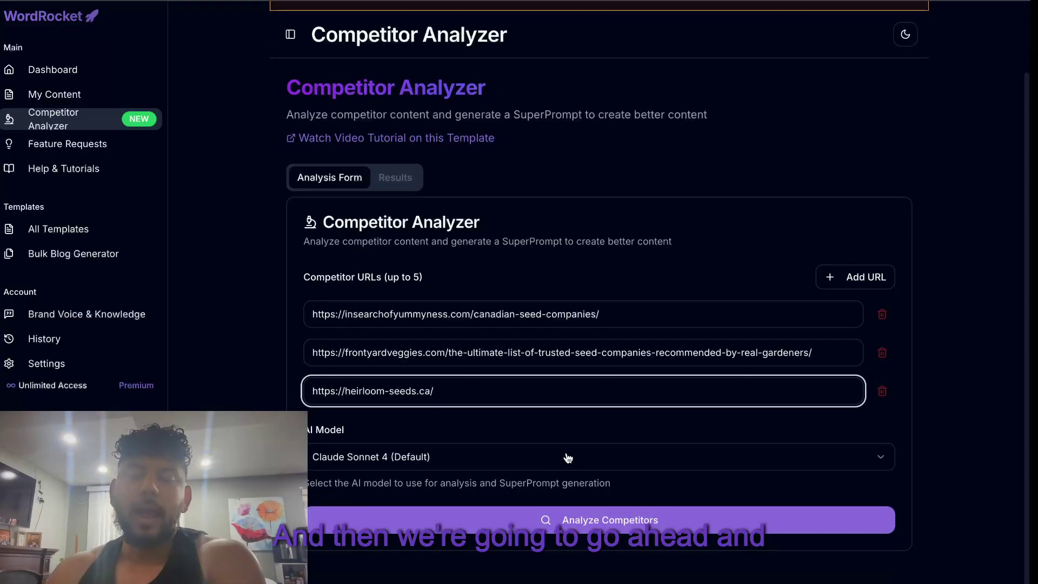
click(574, 518)
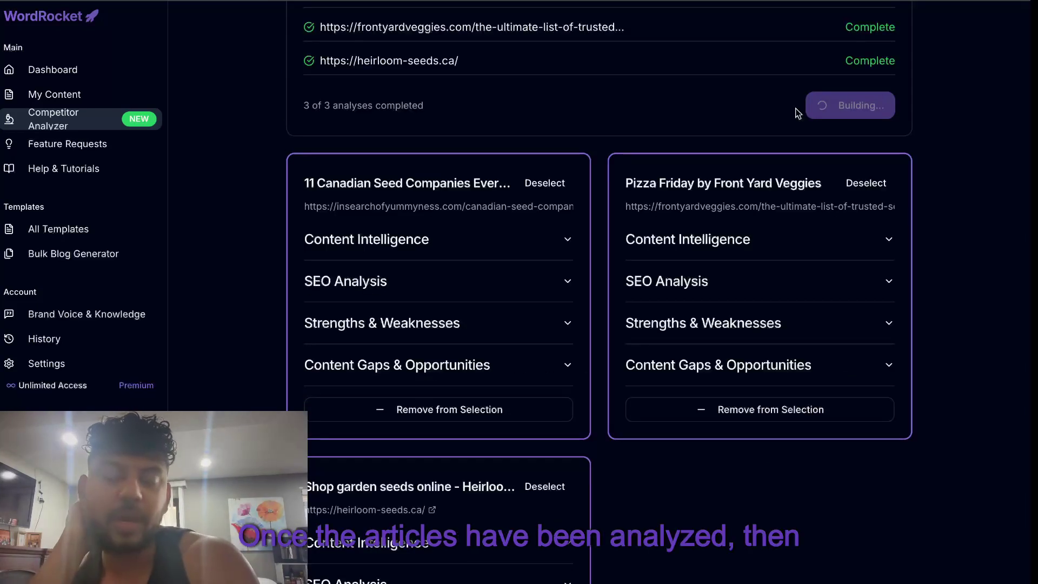
scroll(825, 144, up, 1)
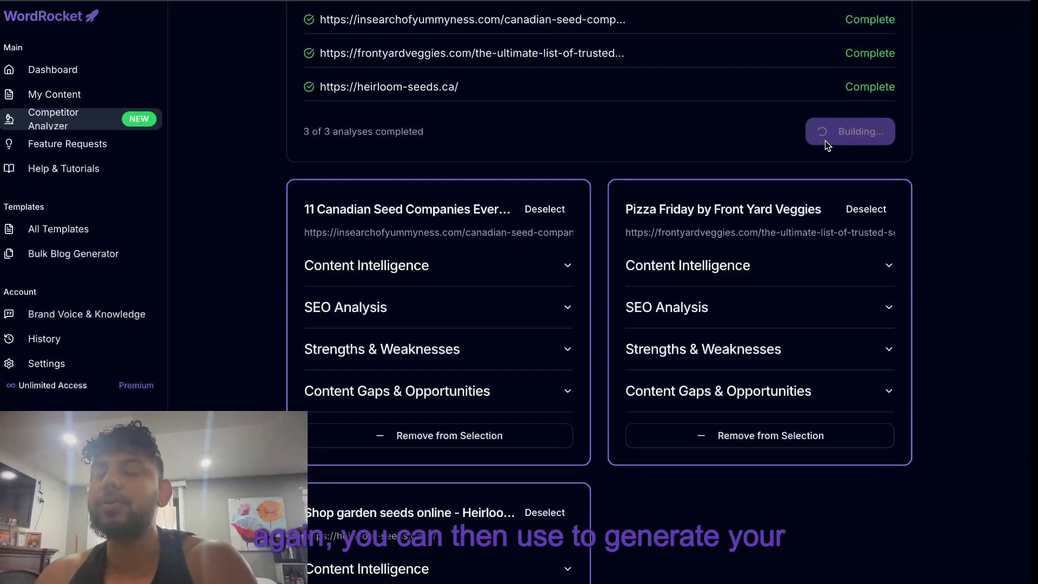
Review the Canadian Seed Companies Guide SuperPrompt down to its Final Quality Checklist
scroll(657, 207, down, 2)
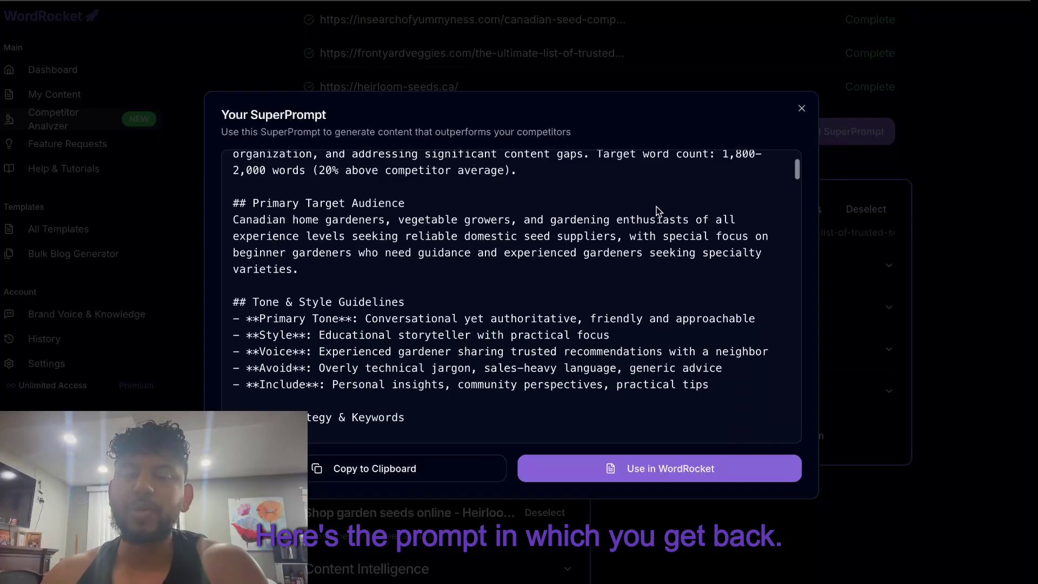
scroll(656, 207, up, 2)
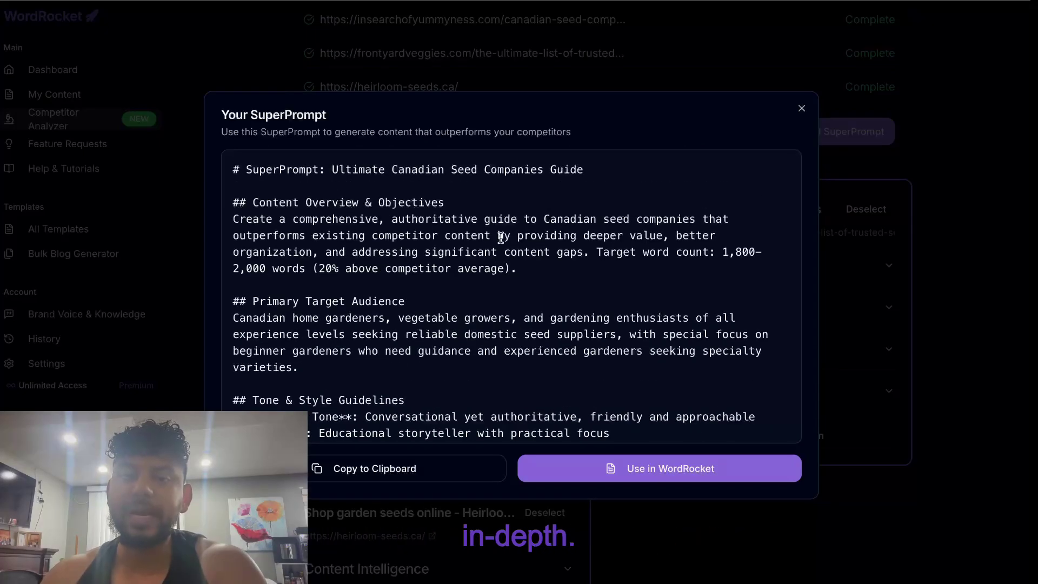
scroll(501, 242, down, 5)
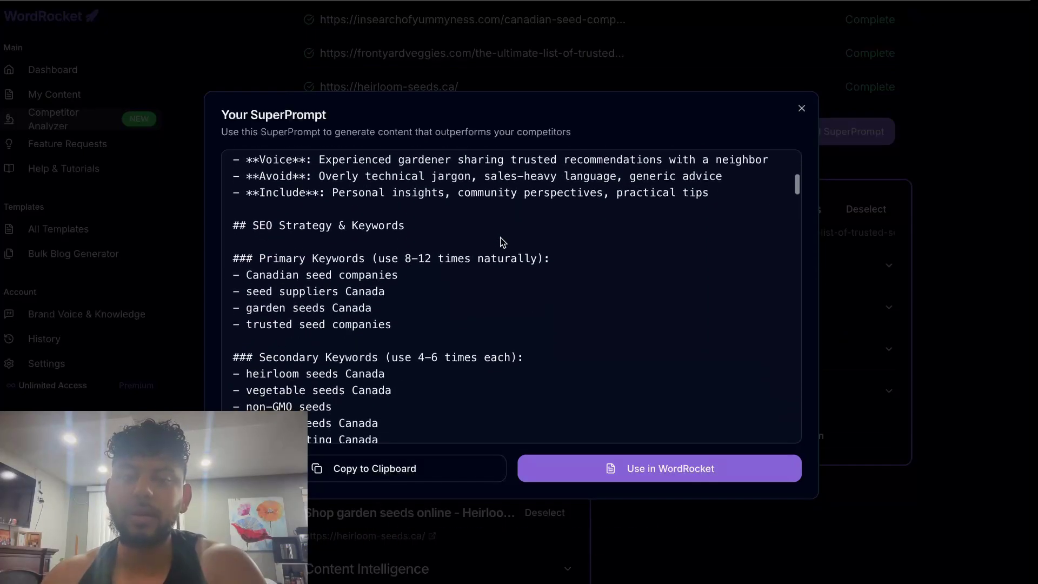
scroll(502, 243, down, 4)
scroll(502, 243, down, 3)
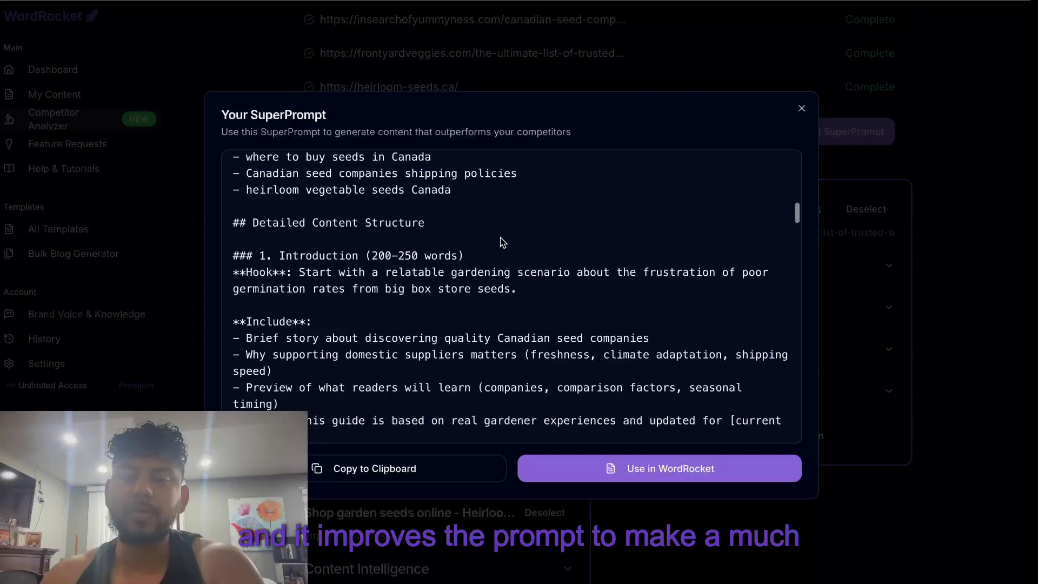
scroll(502, 243, down, 3)
scroll(493, 302, up, 2)
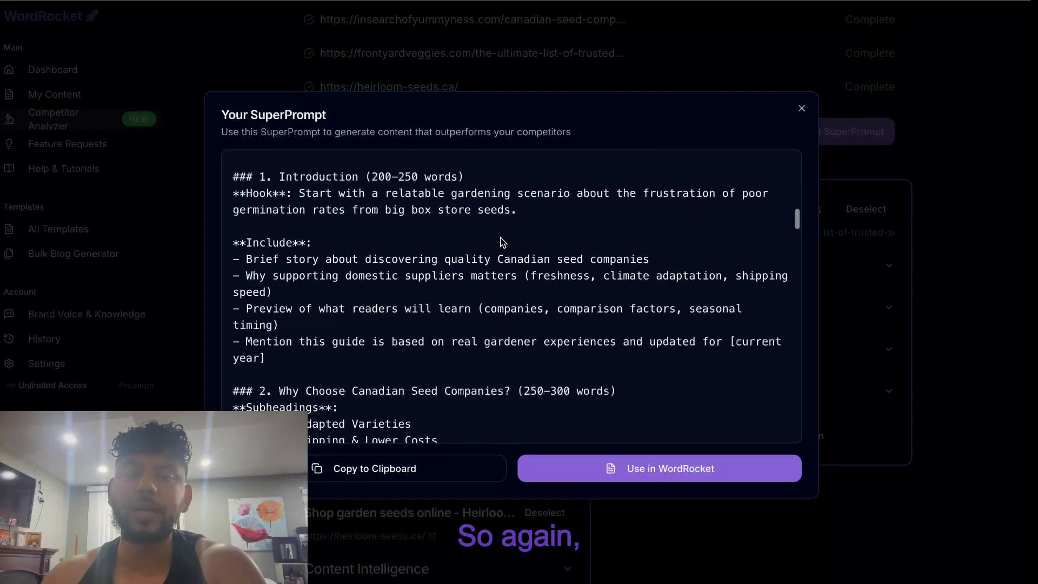
scroll(369, 238, down, 10)
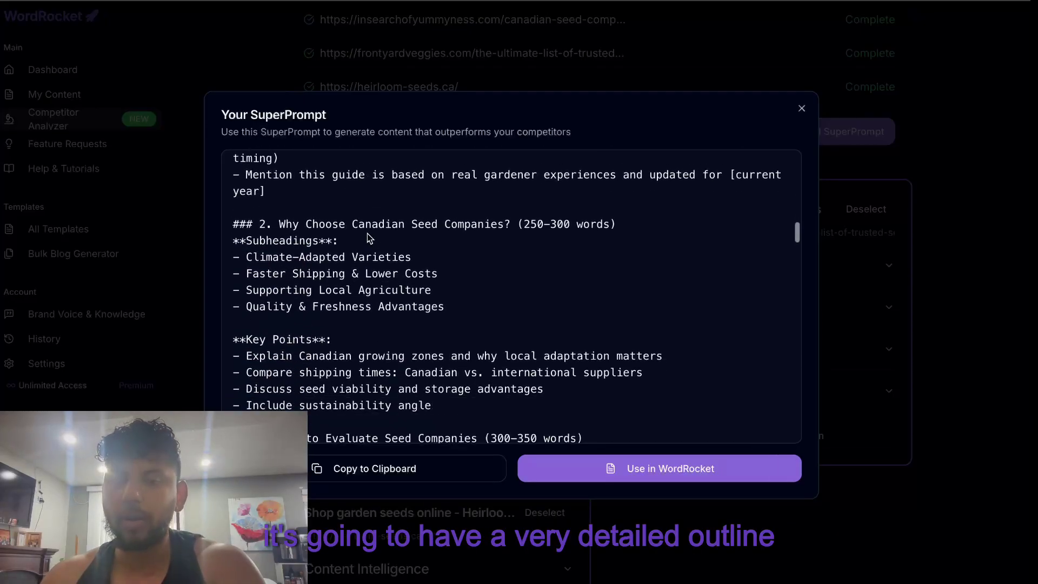
scroll(370, 238, down, 10)
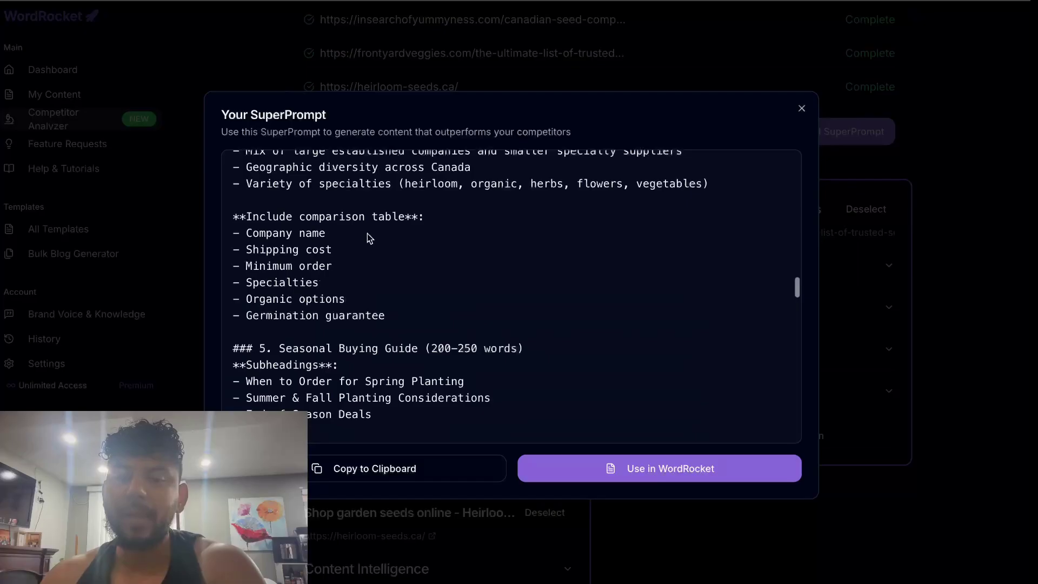
scroll(368, 238, down, 10)
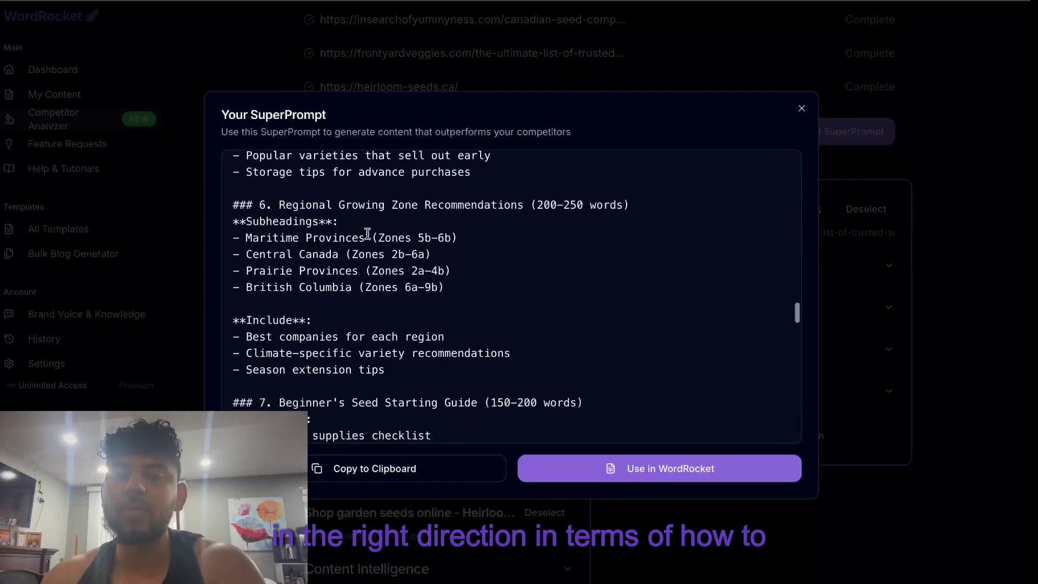
scroll(368, 235, down, 7)
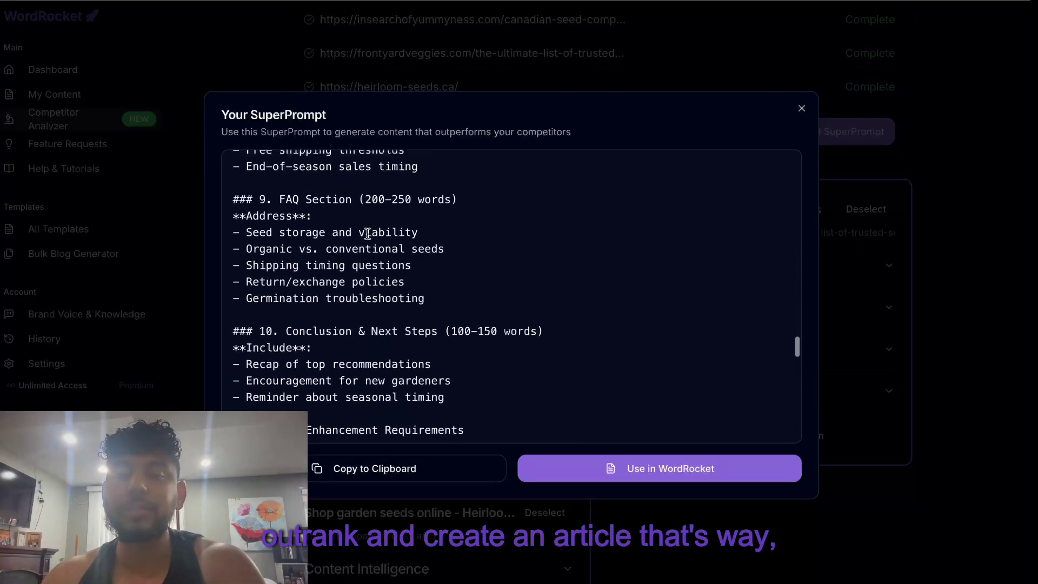
scroll(369, 238, down, 3)
scroll(368, 236, down, 3)
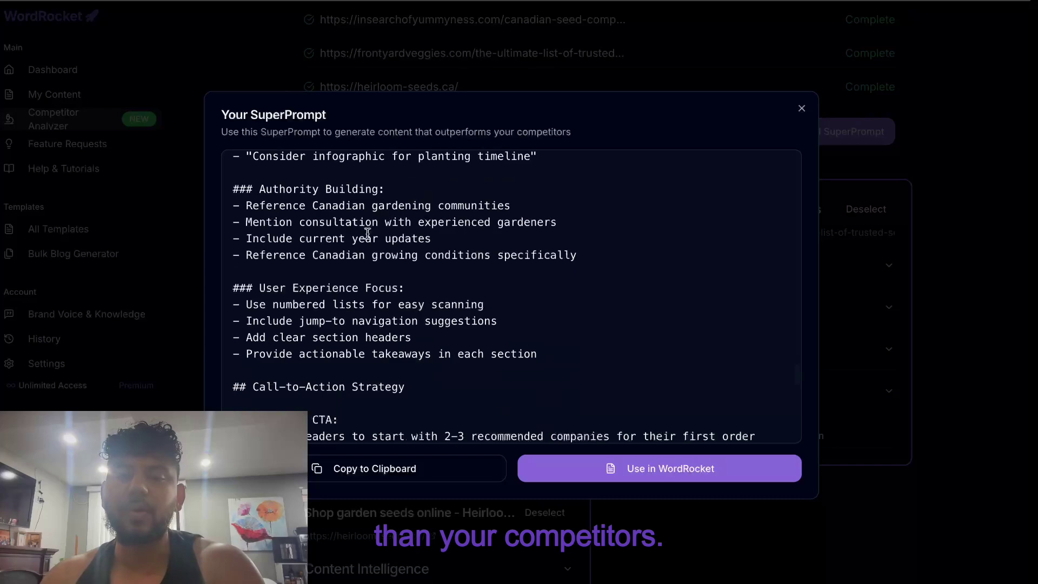
scroll(368, 234, down, 9)
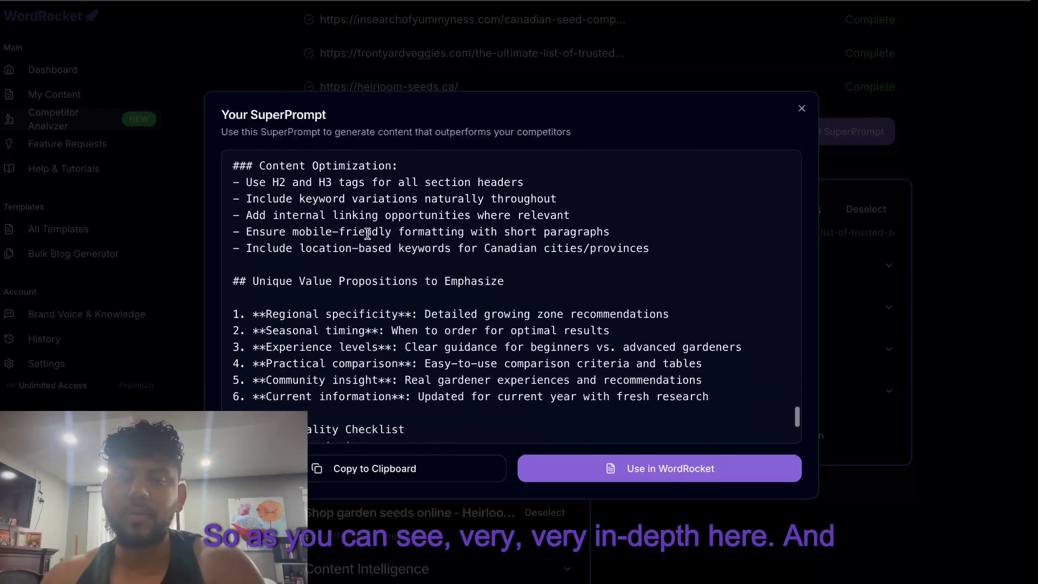
scroll(368, 234, down, 3)
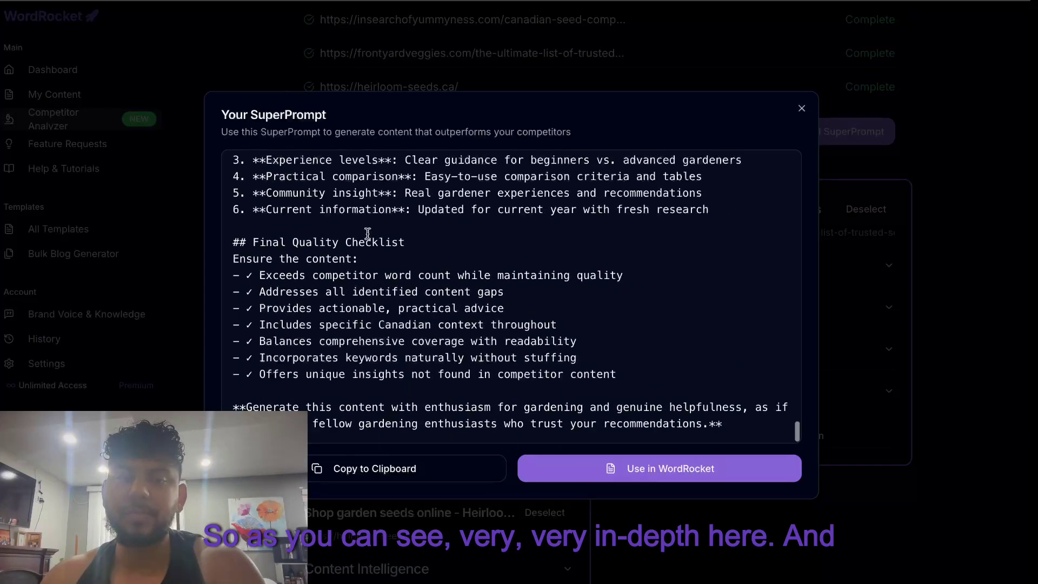
Generate a 4600-word article from the SuperPrompt with Include Internal Links toggled
click(627, 468)
drag(443, 346, 822, 343)
click(871, 417)
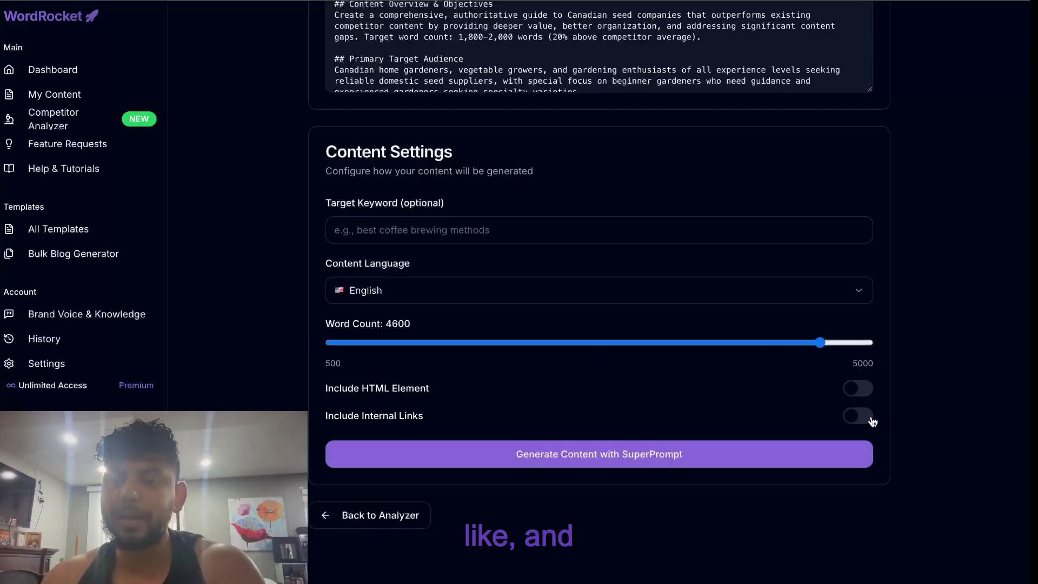
click(802, 456)
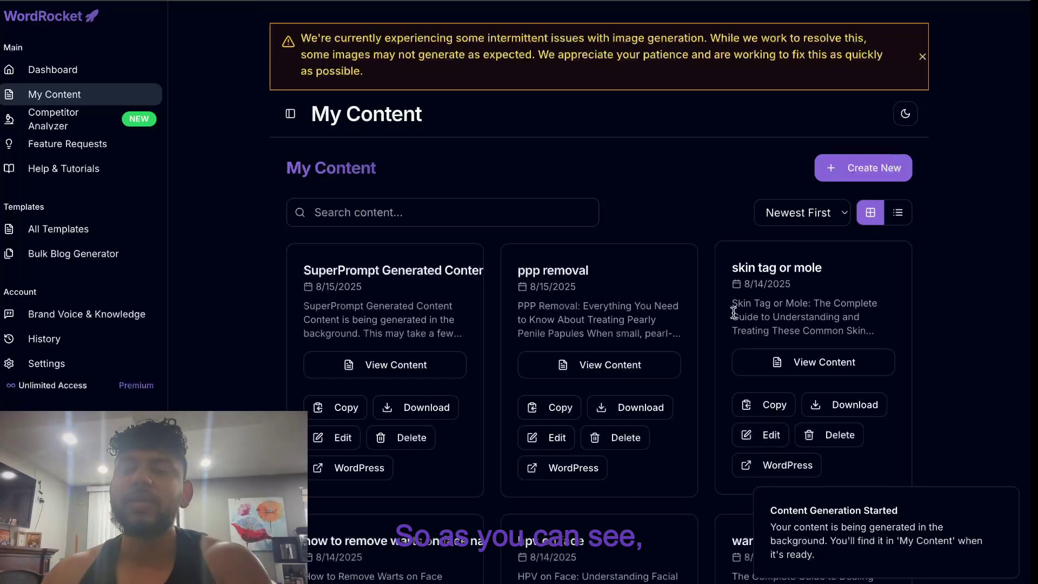
click(92, 78)
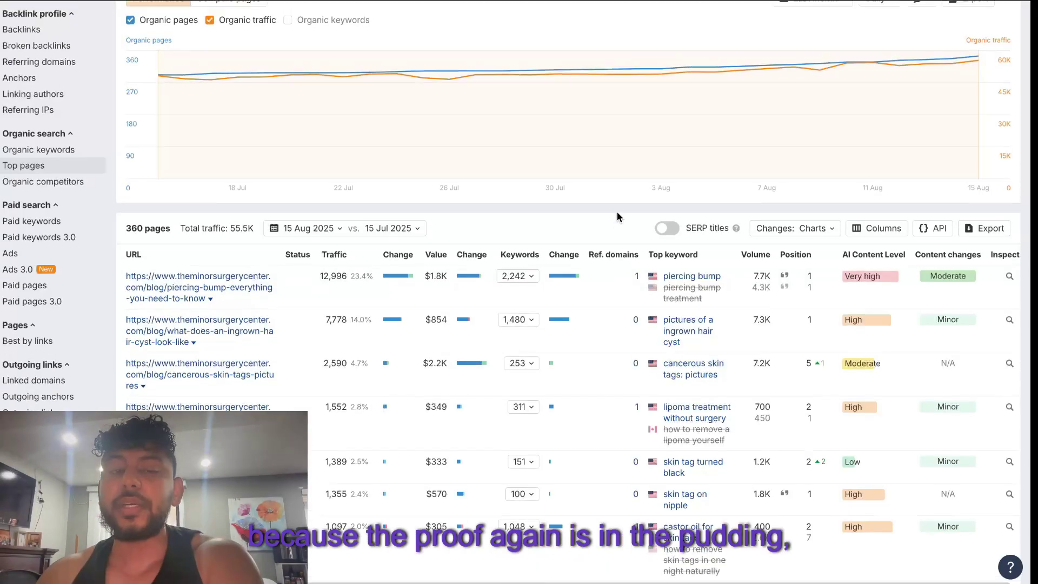
Check theminorsurgerycenter.com's Overview and Organic keywords in Ahrefs, then open Top pages
scroll(174, 96, up, 3)
click(27, 54)
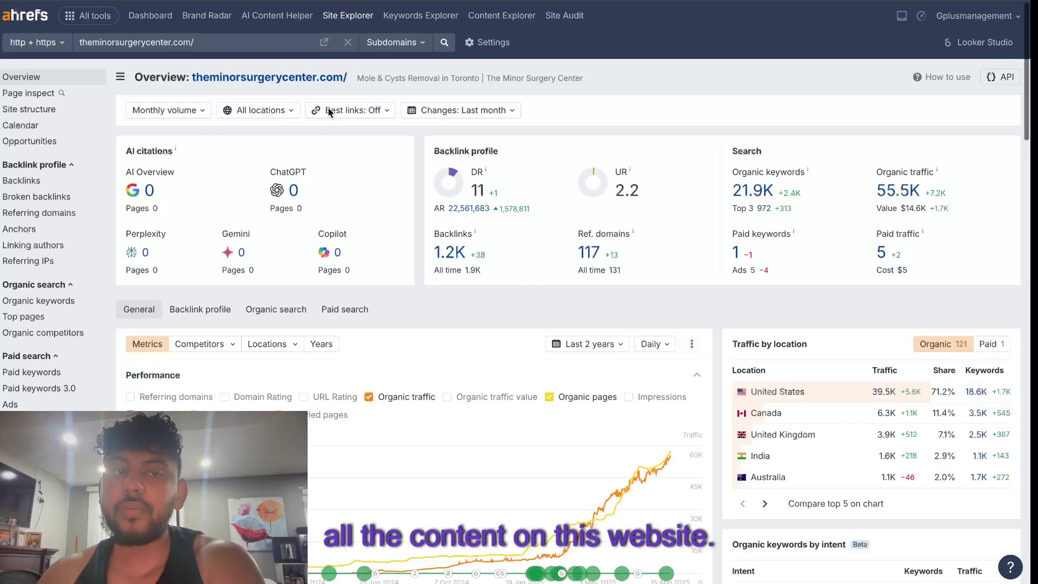
scroll(620, 247, down, 1)
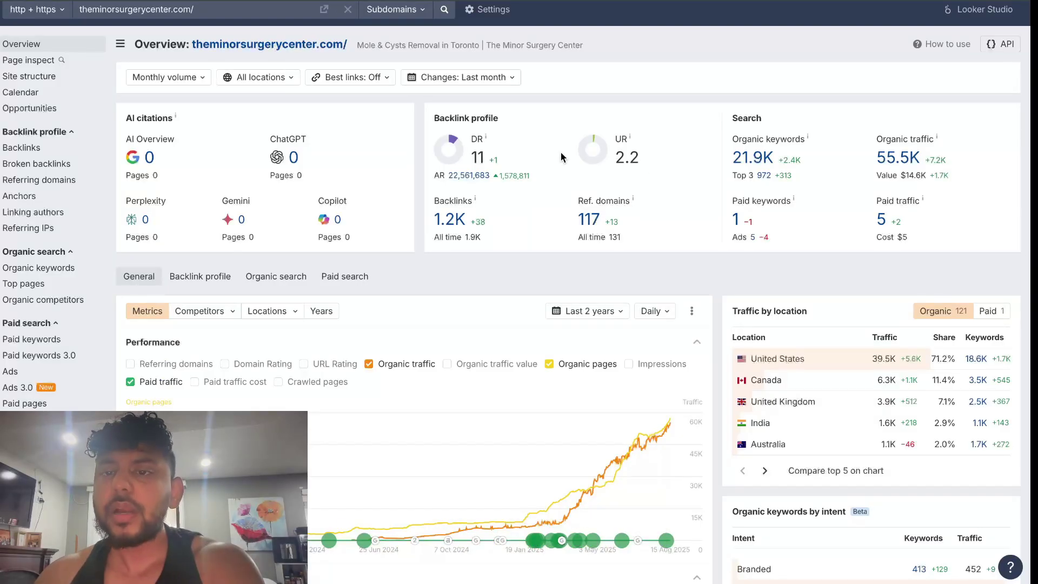
click(736, 158)
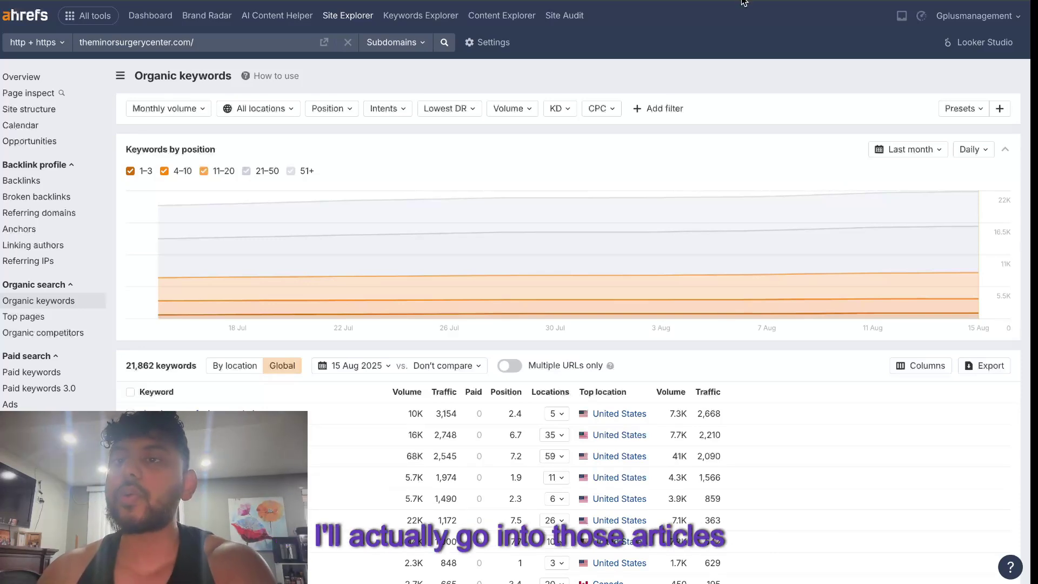
click(52, 76)
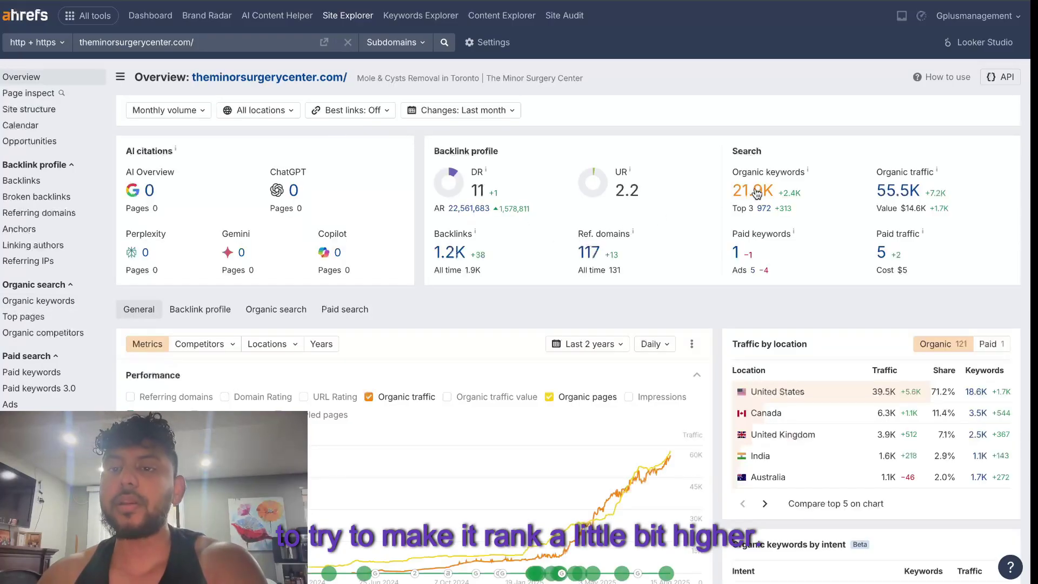
click(24, 316)
scroll(362, 373, down, 1)
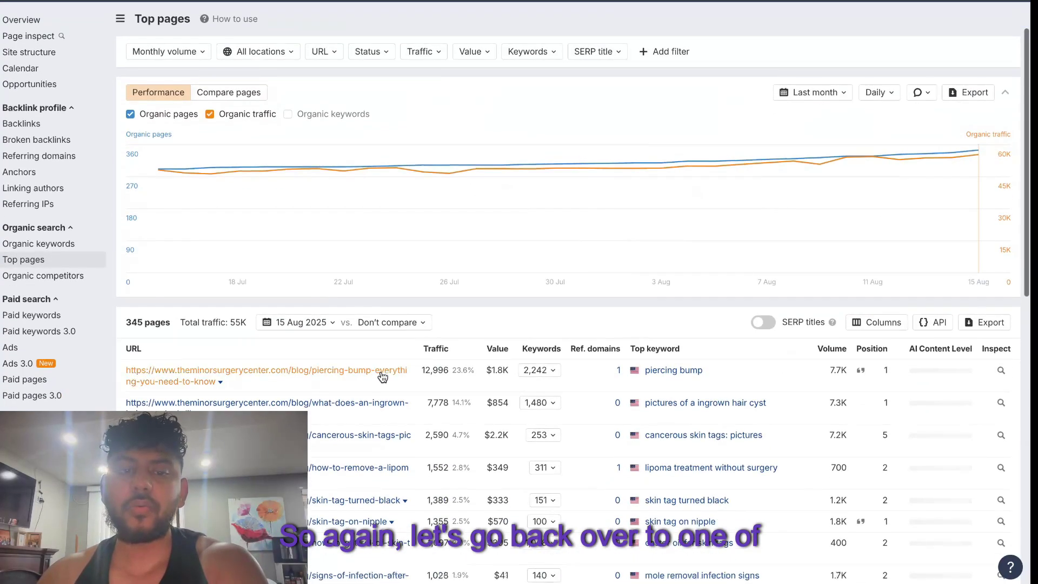
Open the top-ranked piercing bump article and expand the keloid vs hypertrophic scar answer
click(362, 377)
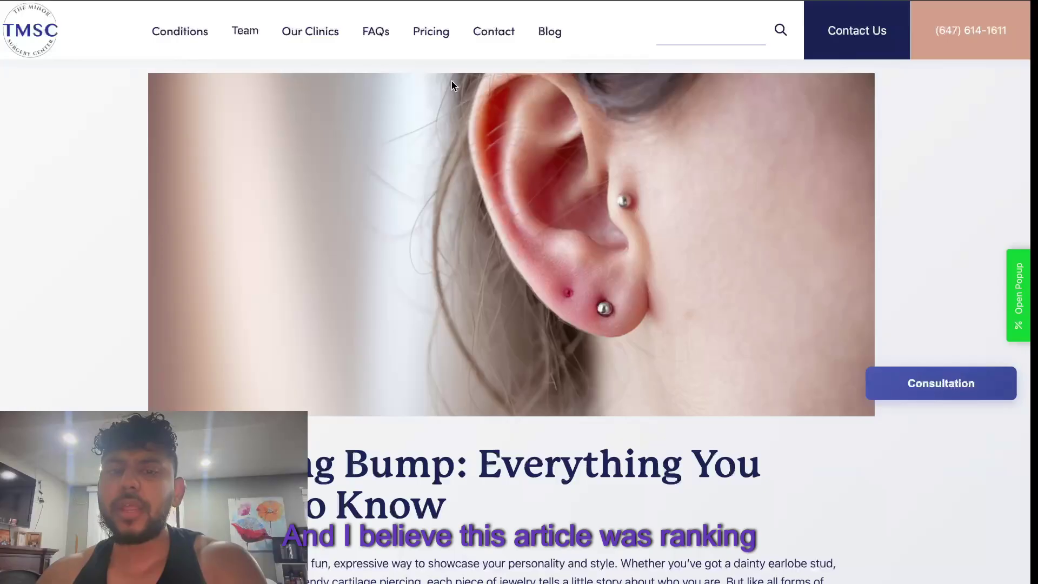
scroll(543, 135, down, 2)
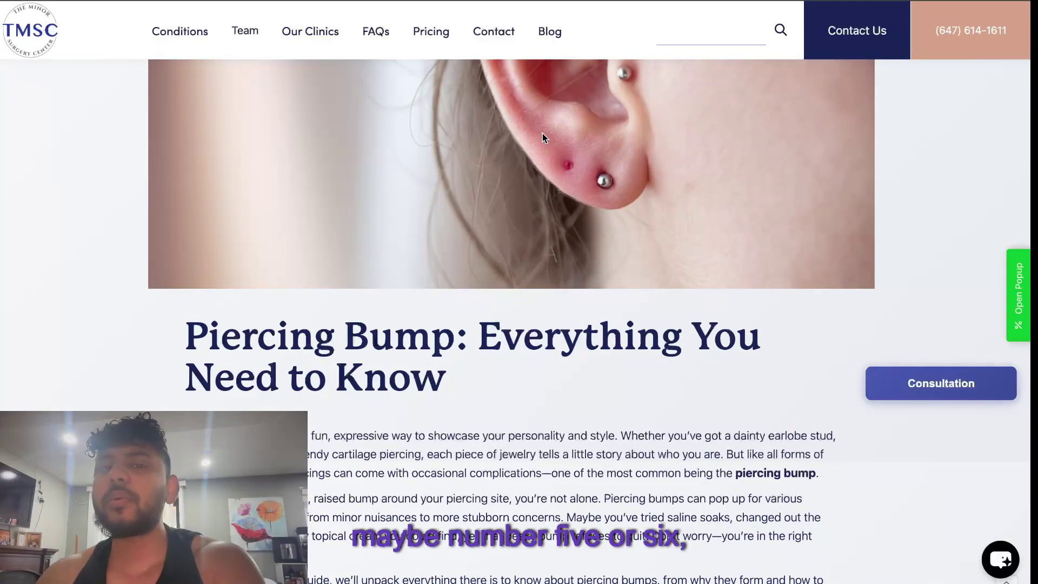
scroll(543, 134, down, 3)
scroll(543, 135, down, 7)
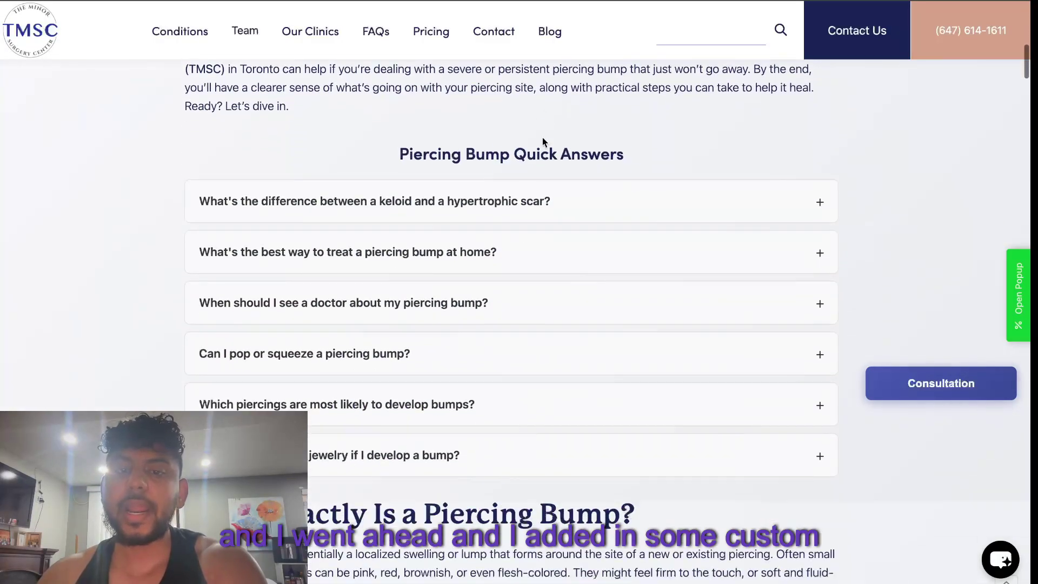
click(488, 200)
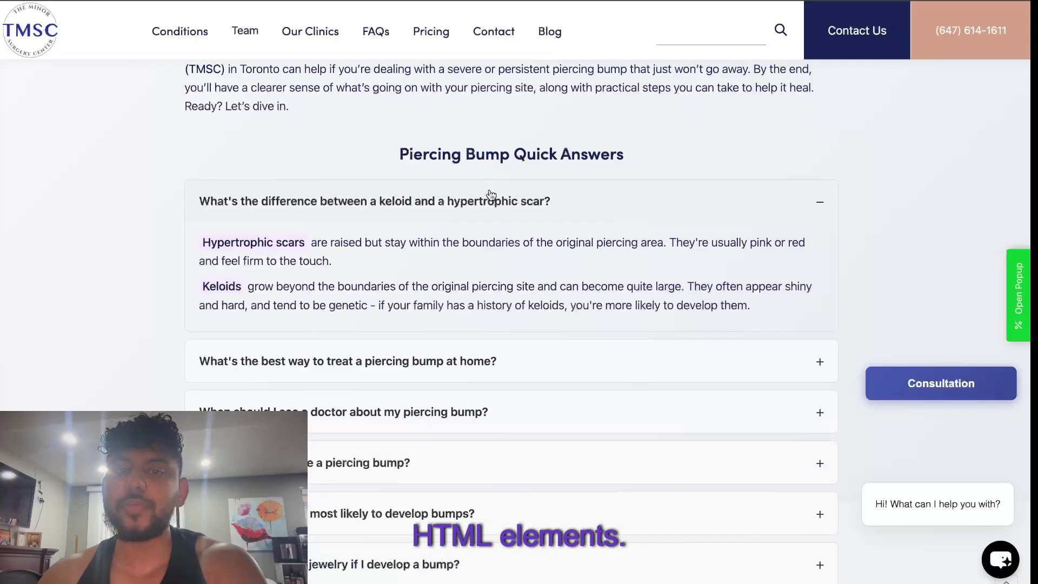
click(491, 200)
click(488, 201)
Expand the treating piercing bumps at home answer and scroll to High-Risk Piercing Areas
drag(399, 154, 648, 166)
scroll(647, 167, down, 1)
click(582, 297)
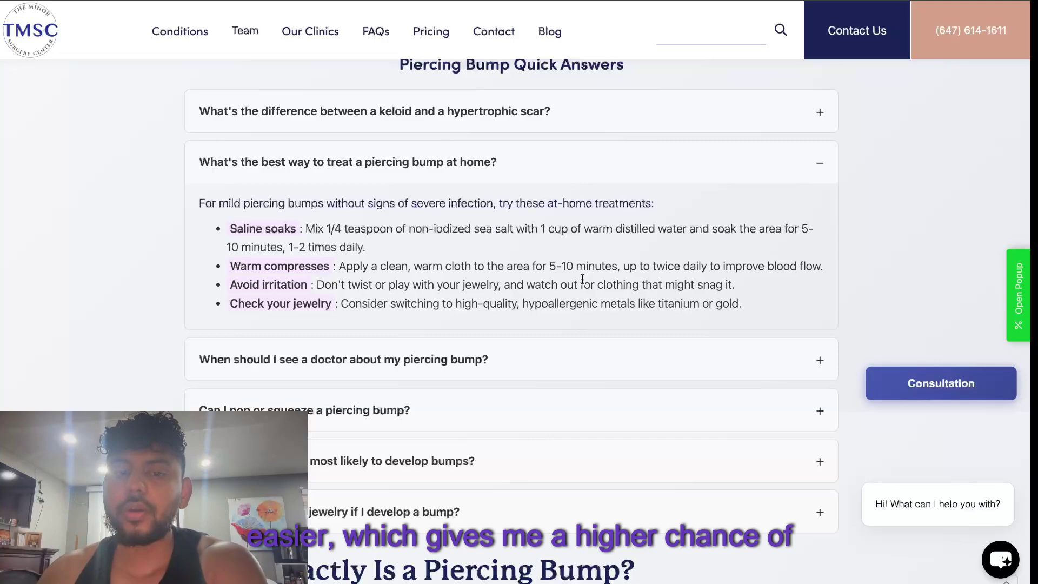
scroll(583, 278, down, 5)
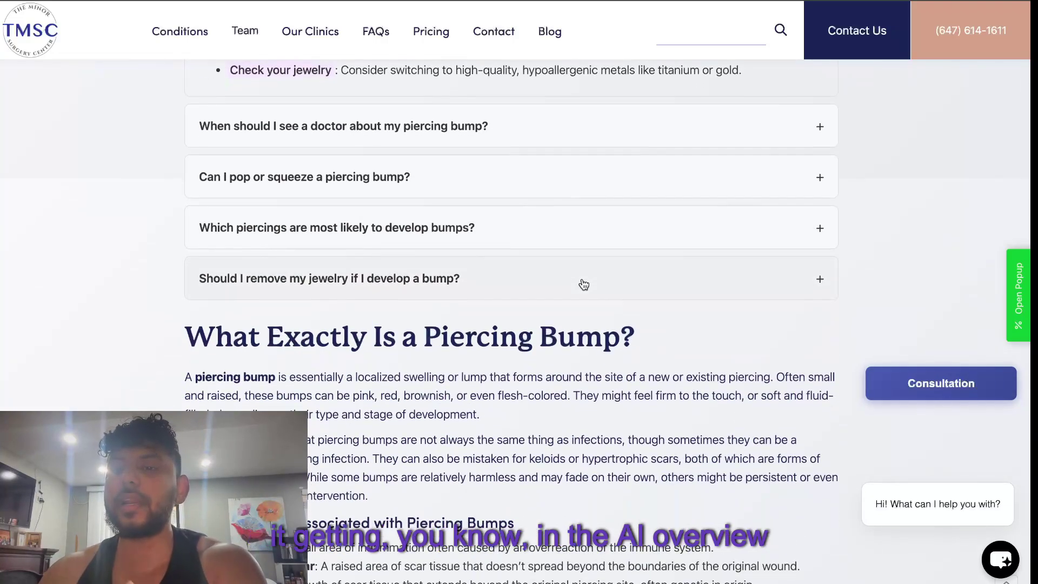
scroll(583, 283, down, 15)
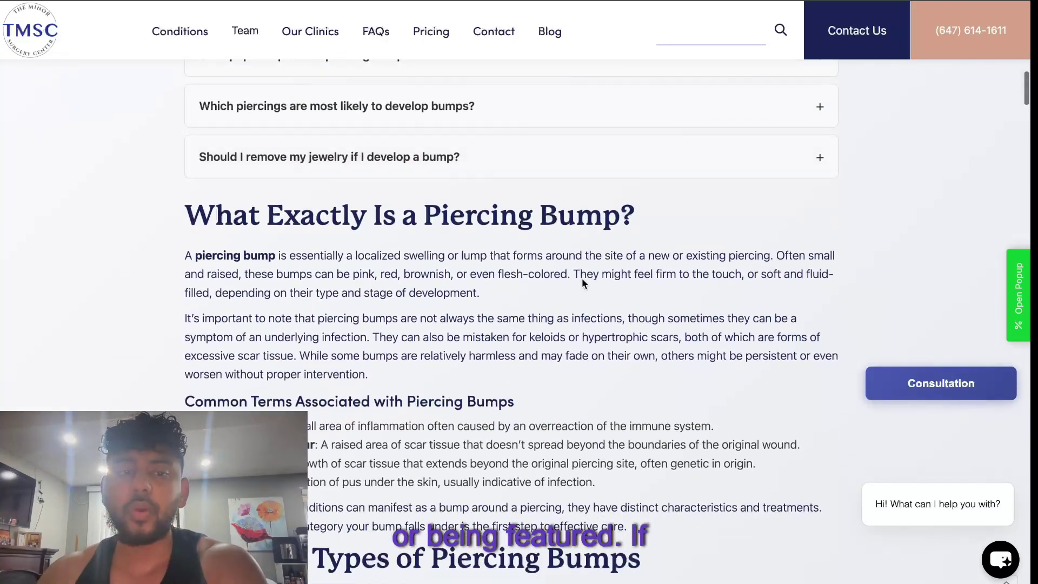
scroll(582, 278, down, 20)
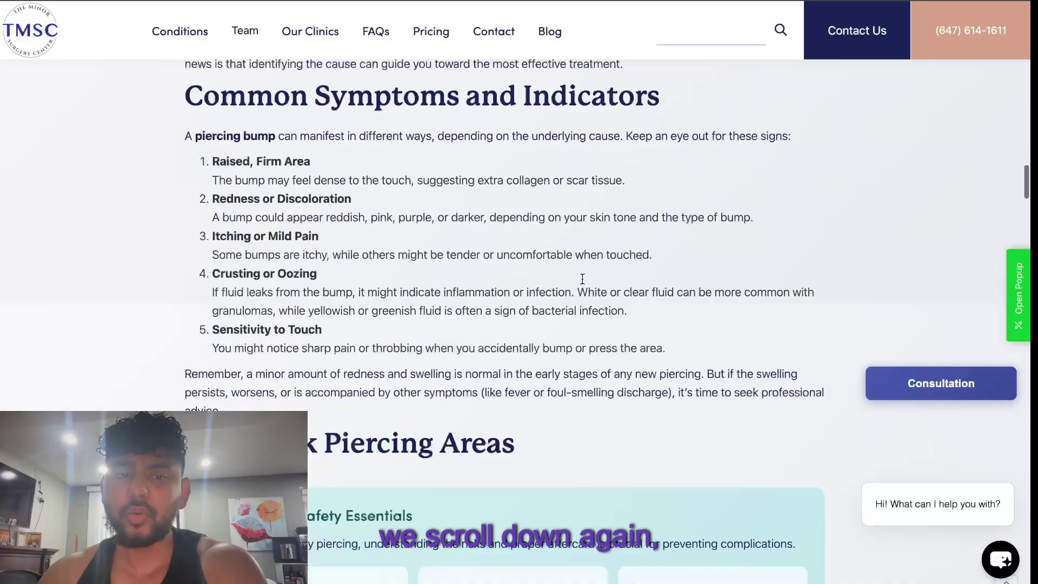
scroll(582, 278, up, 6)
scroll(581, 278, down, 5)
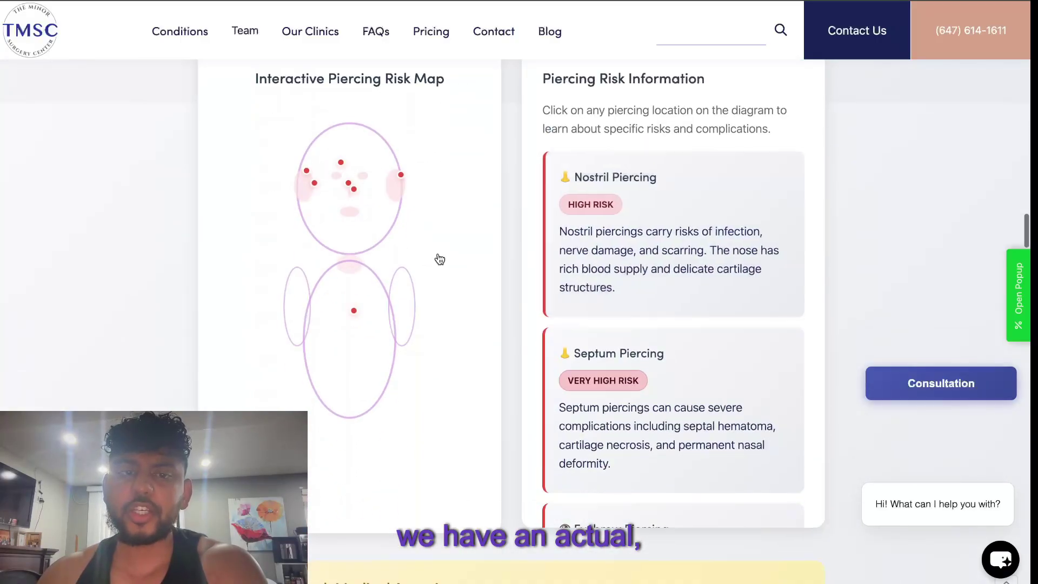
scroll(352, 229, up, 10)
On the risk map, view and close the septum, navel and industrial piercing details
scroll(345, 245, down, 8)
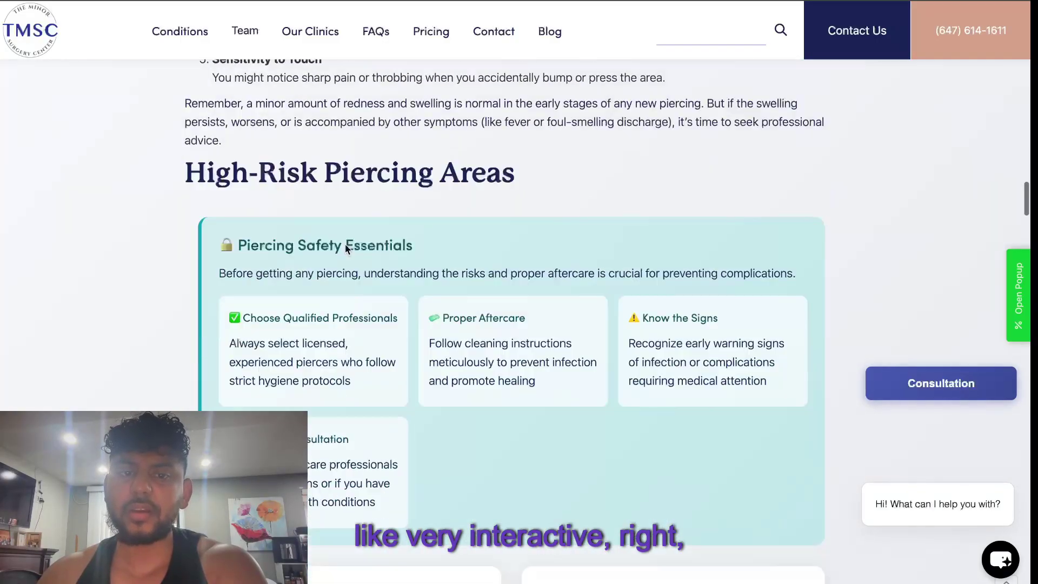
click(351, 269)
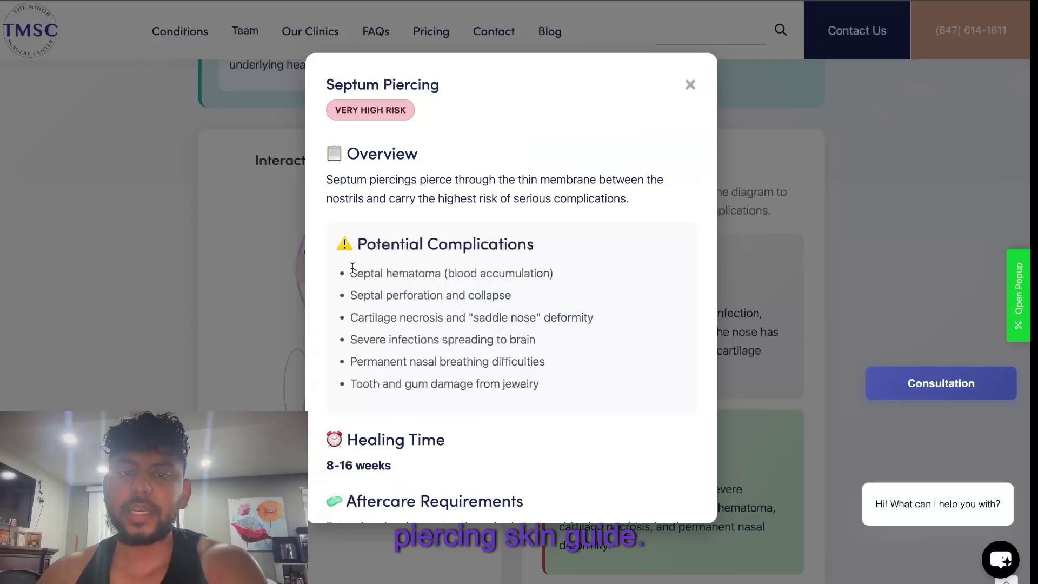
scroll(488, 263, down, 6)
click(753, 333)
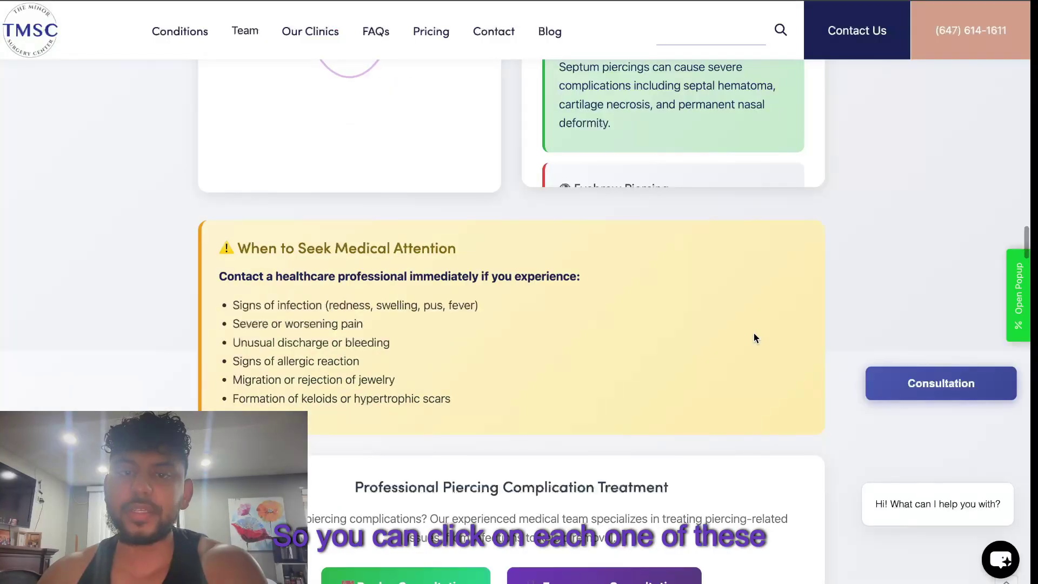
scroll(754, 333, up, 5)
click(350, 251)
click(763, 302)
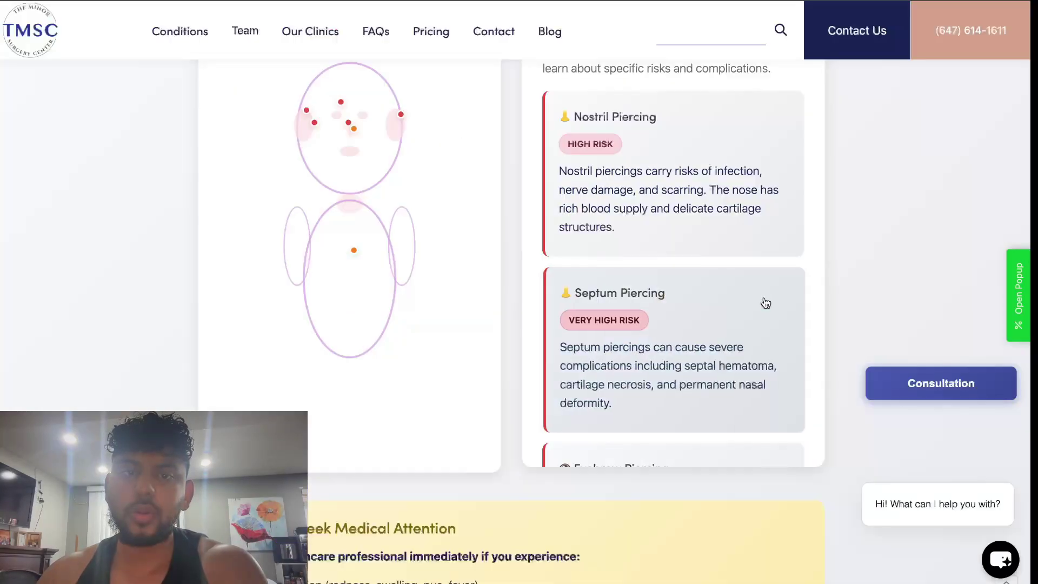
scroll(746, 303, up, 3)
click(399, 255)
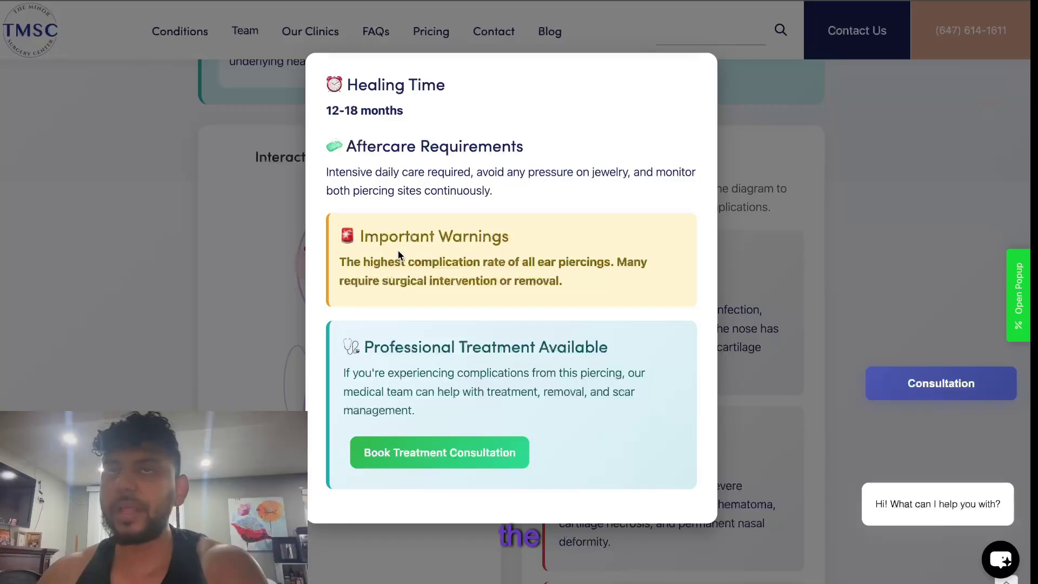
scroll(557, 280, down, 1)
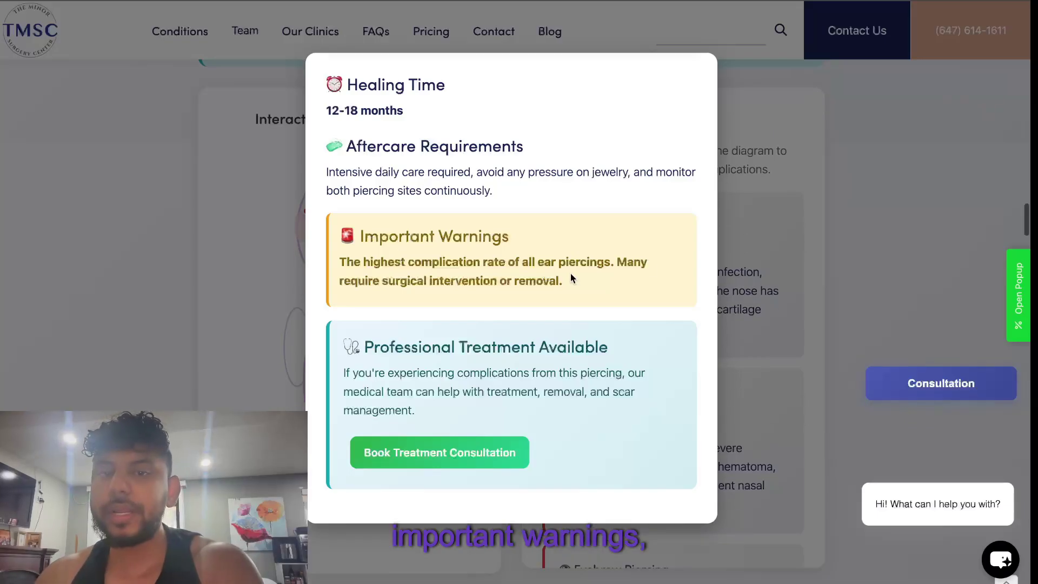
click(771, 262)
View and close the Nostril and Septum Piercing cards, then scroll through the post
click(602, 257)
click(763, 327)
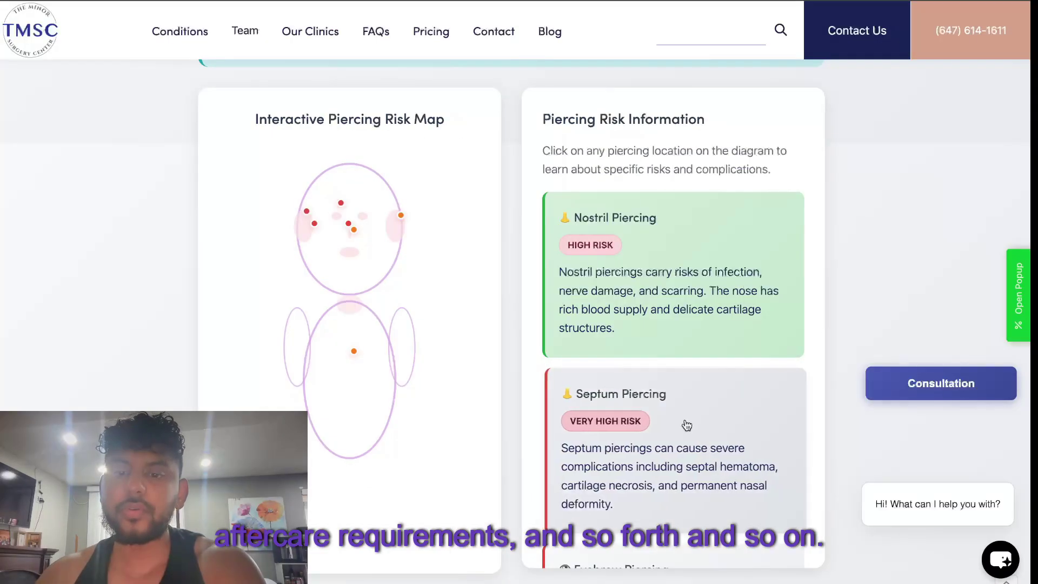
click(686, 424)
click(780, 389)
scroll(784, 395, down, 10)
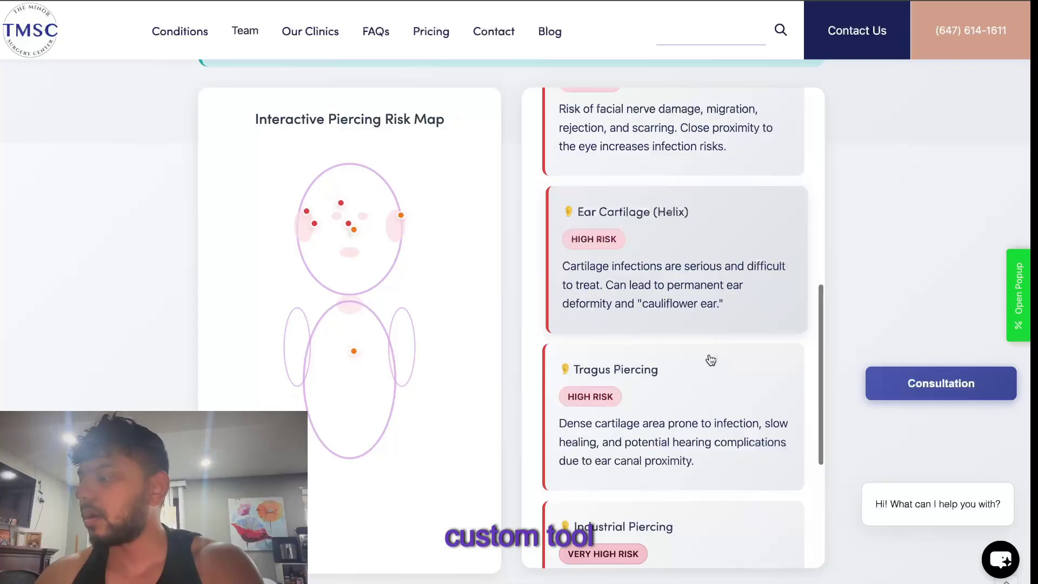
scroll(403, 334, down, 12)
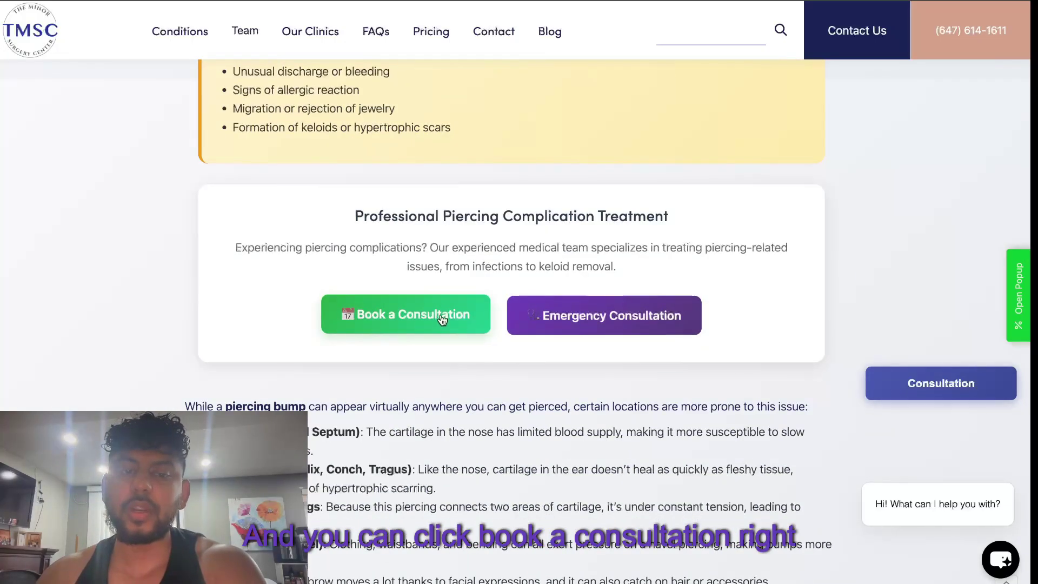
scroll(456, 346, down, 20)
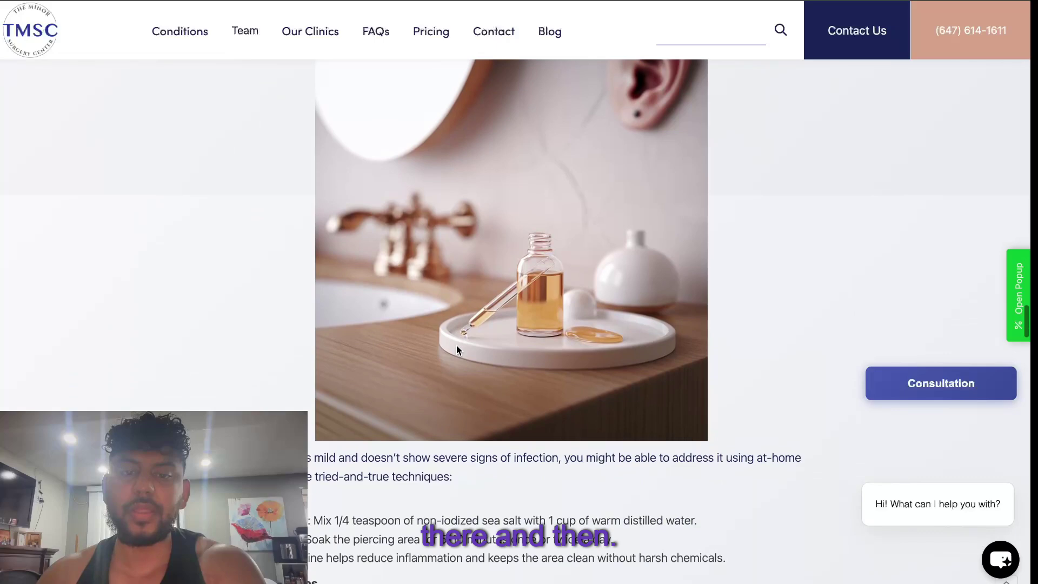
scroll(456, 350, down, 20)
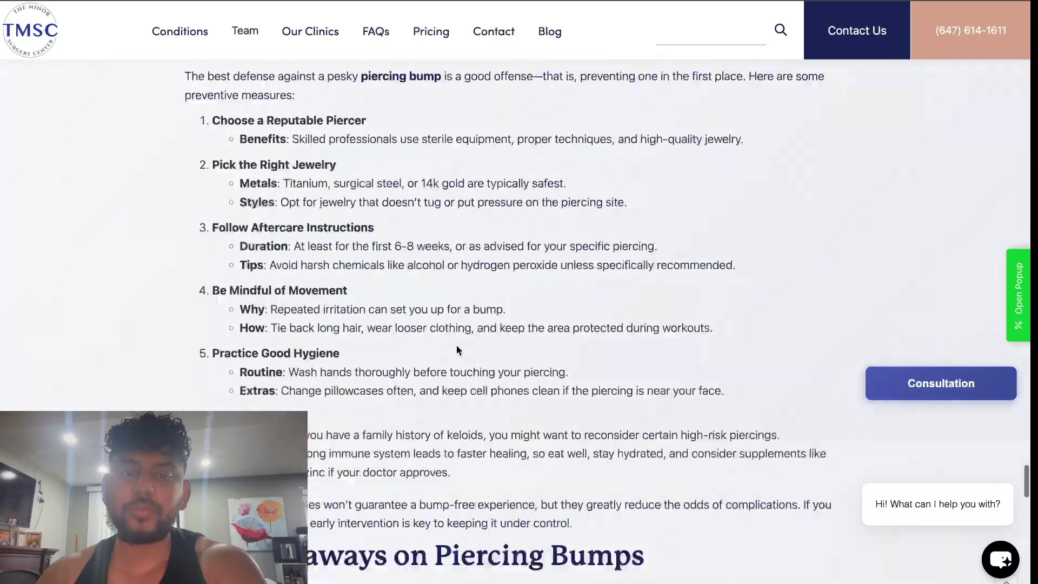
scroll(457, 346, up, 15)
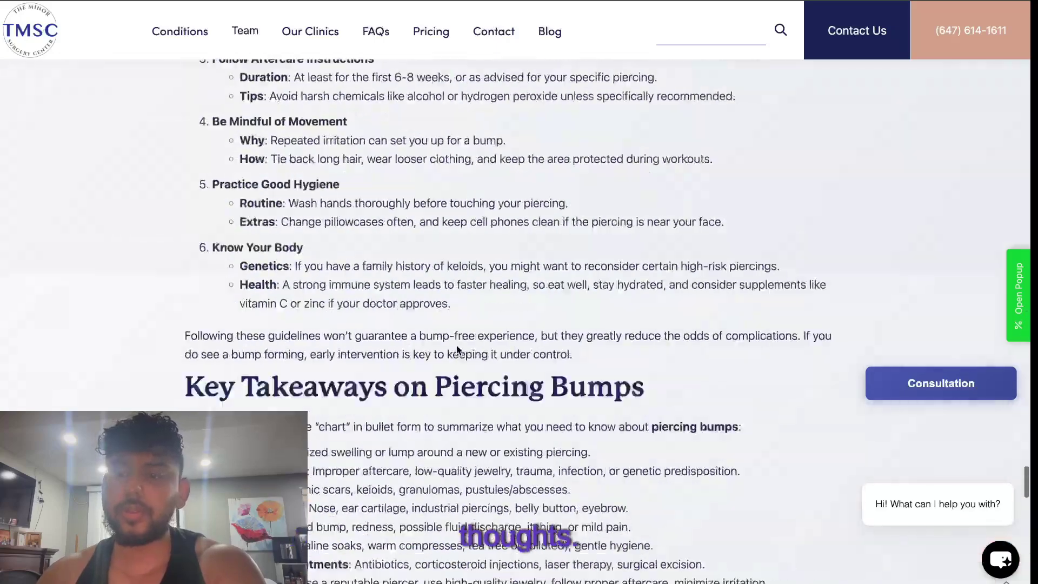
scroll(456, 346, up, 20)
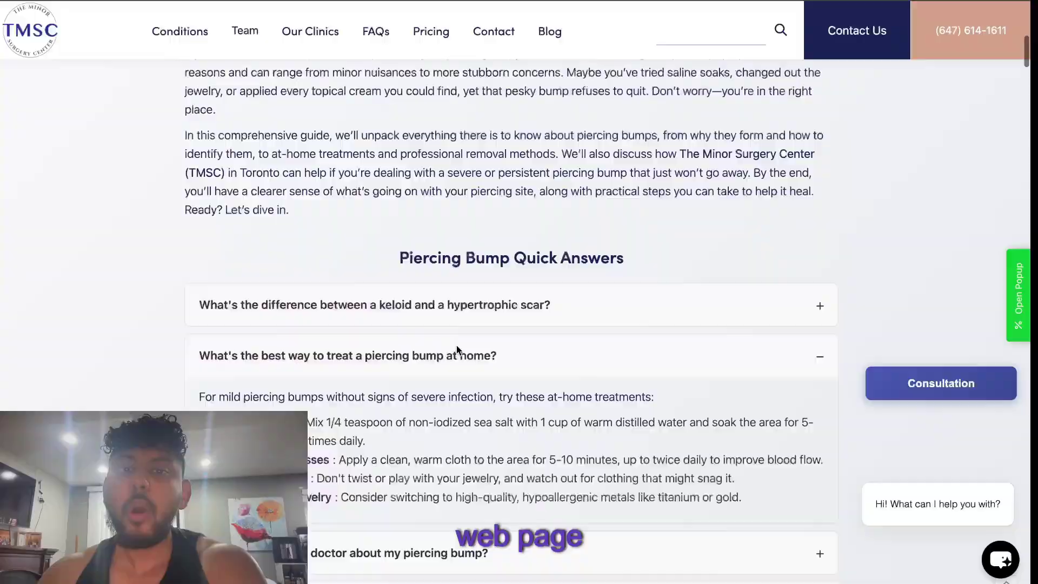
scroll(456, 350, down, 10)
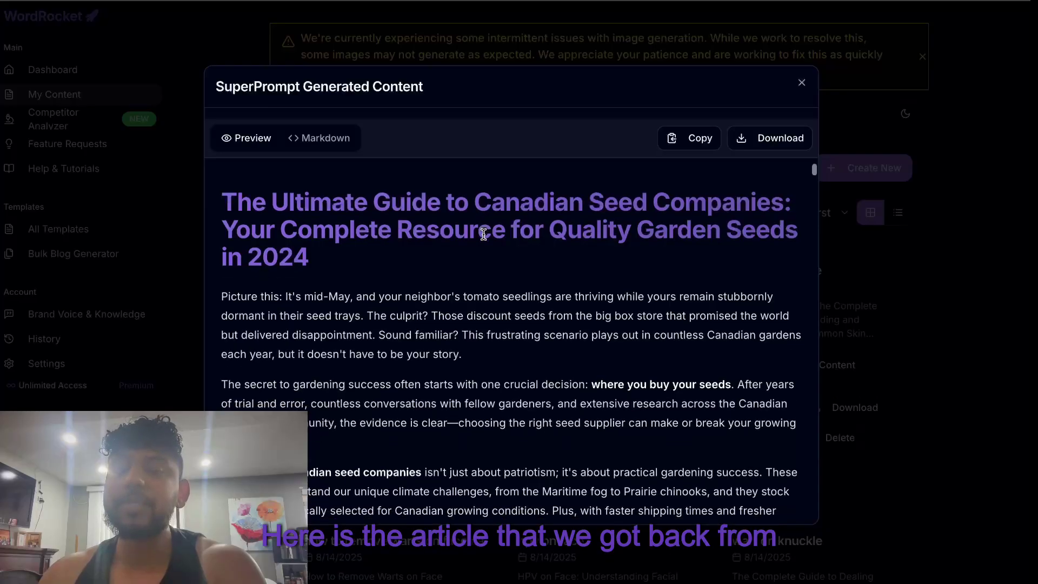
Read the Canadian seed companies guide down to its SEO Meta Information, then close the preview
scroll(484, 234, down, 4)
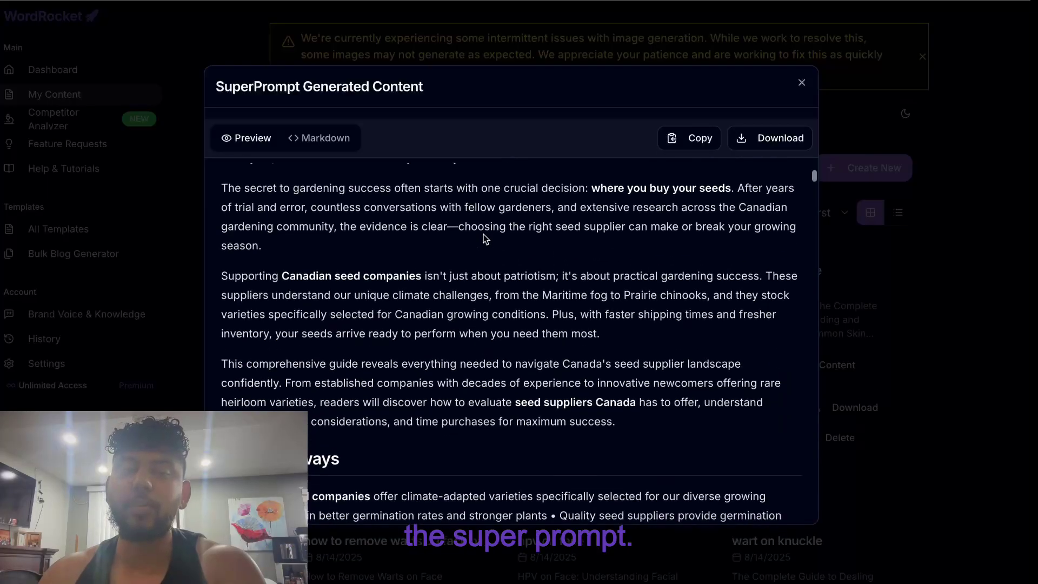
scroll(483, 235, up, 2)
scroll(483, 235, down, 10)
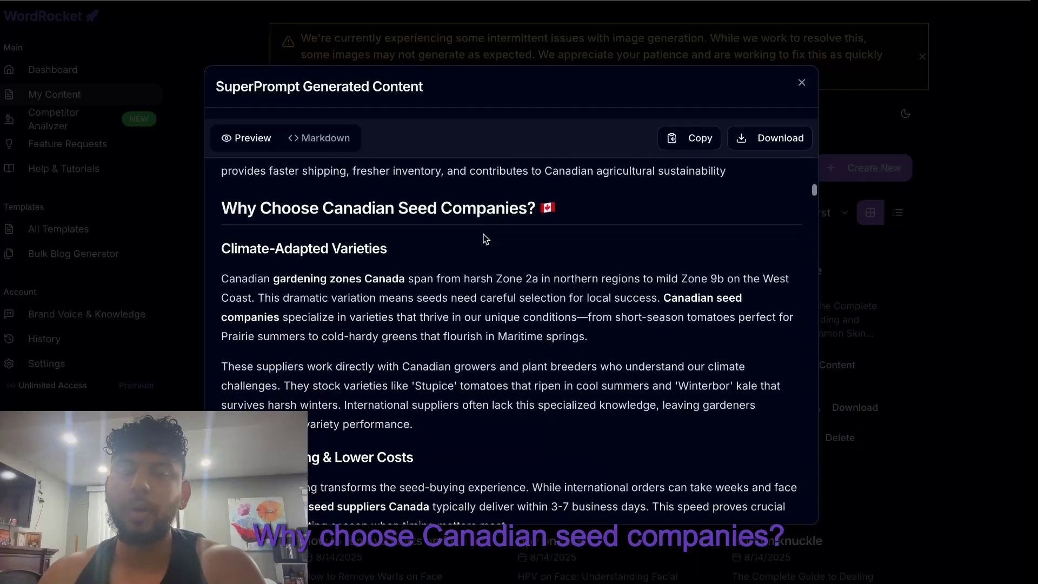
scroll(483, 235, down, 8)
scroll(484, 234, down, 10)
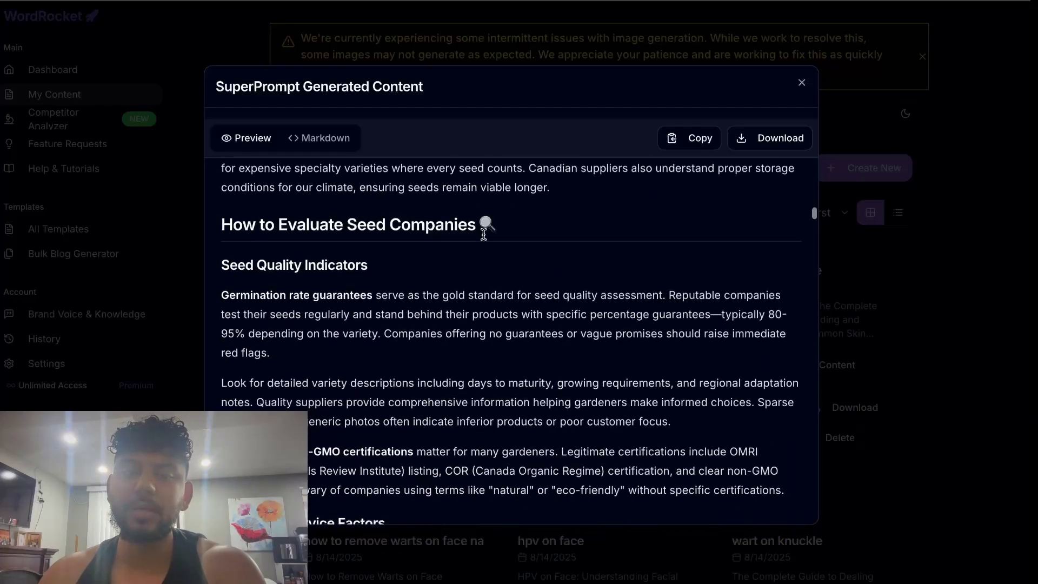
scroll(483, 235, down, 6)
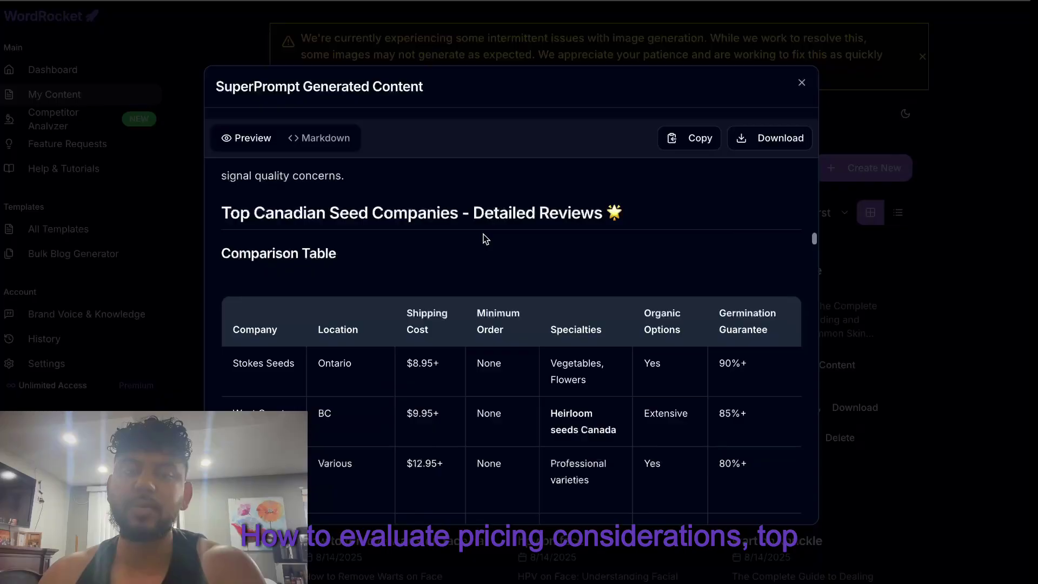
scroll(483, 235, up, 4)
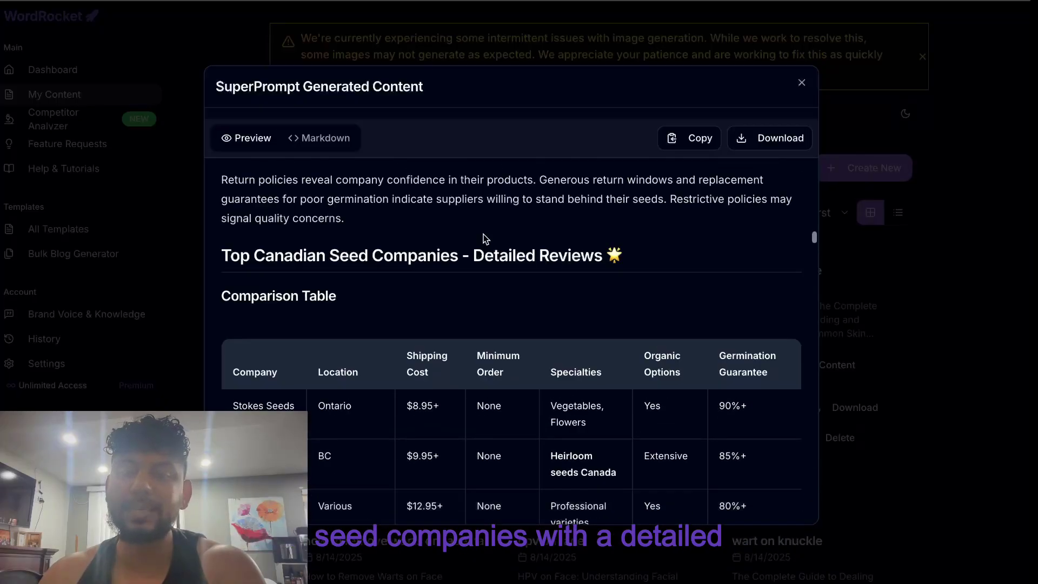
scroll(483, 234, down, 15)
scroll(484, 235, down, 20)
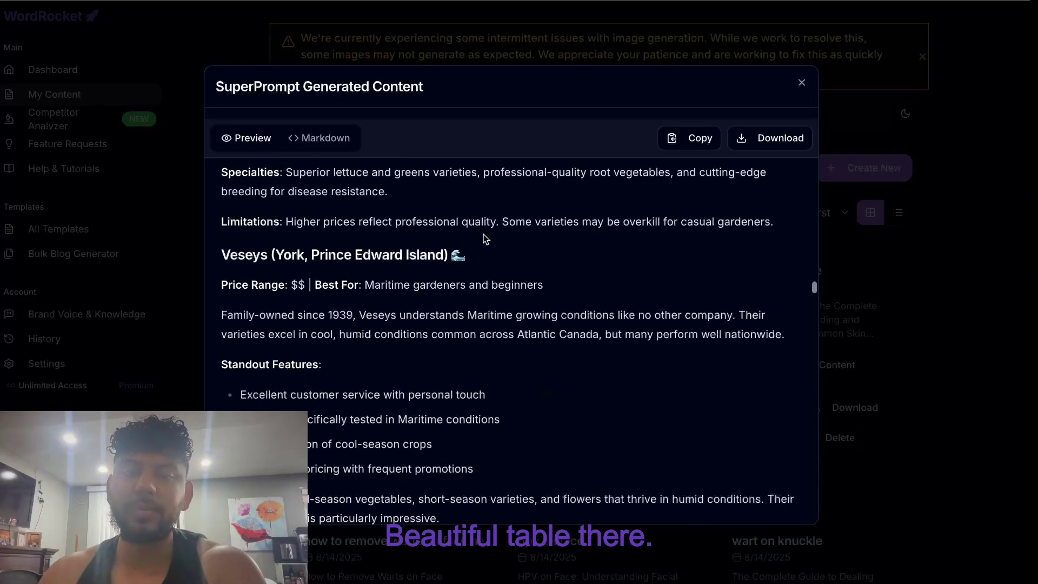
scroll(483, 234, down, 3)
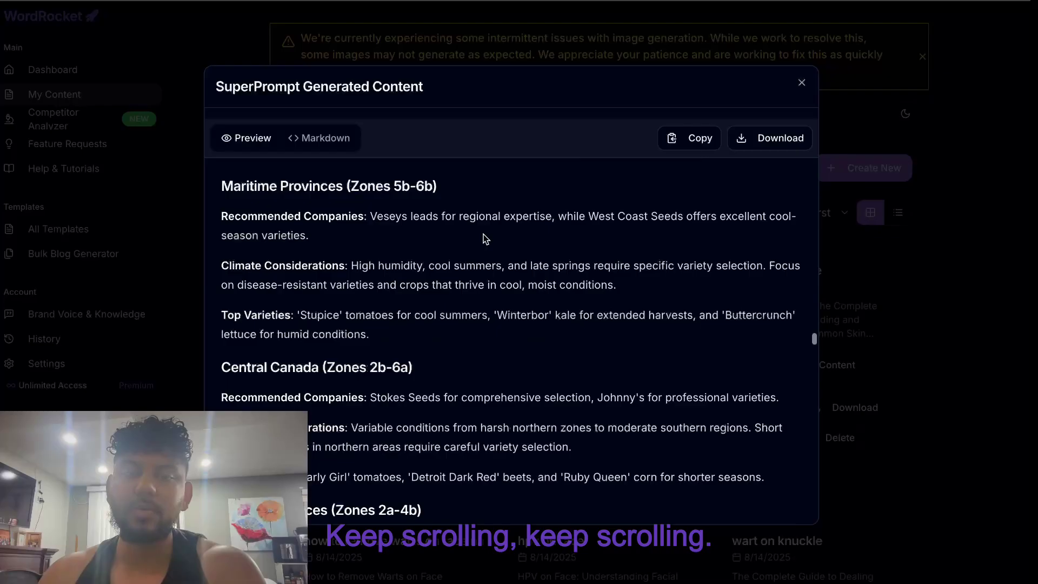
scroll(483, 235, up, 1)
scroll(483, 235, down, 15)
scroll(483, 235, down, 20)
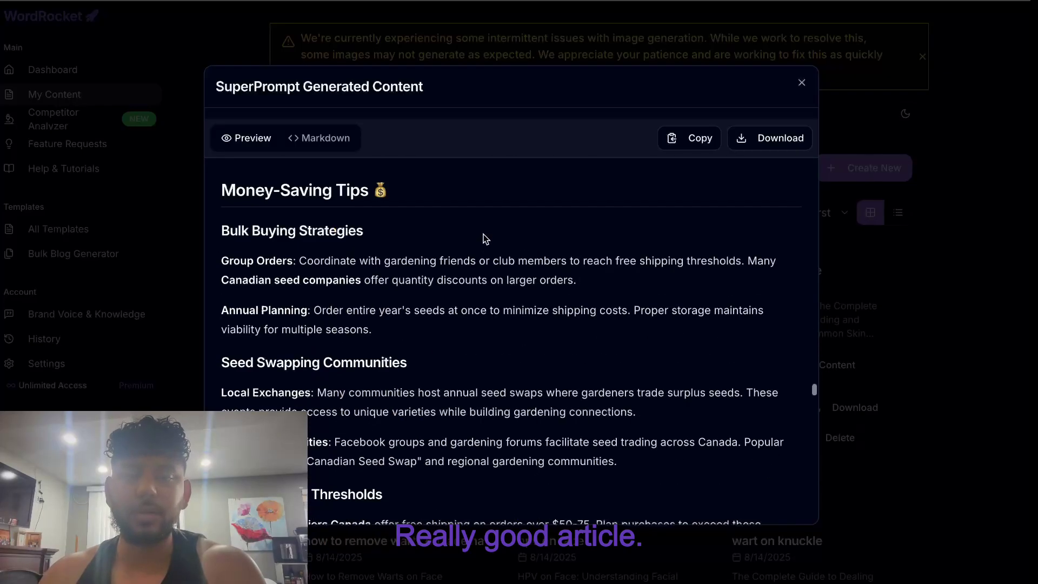
scroll(484, 235, down, 20)
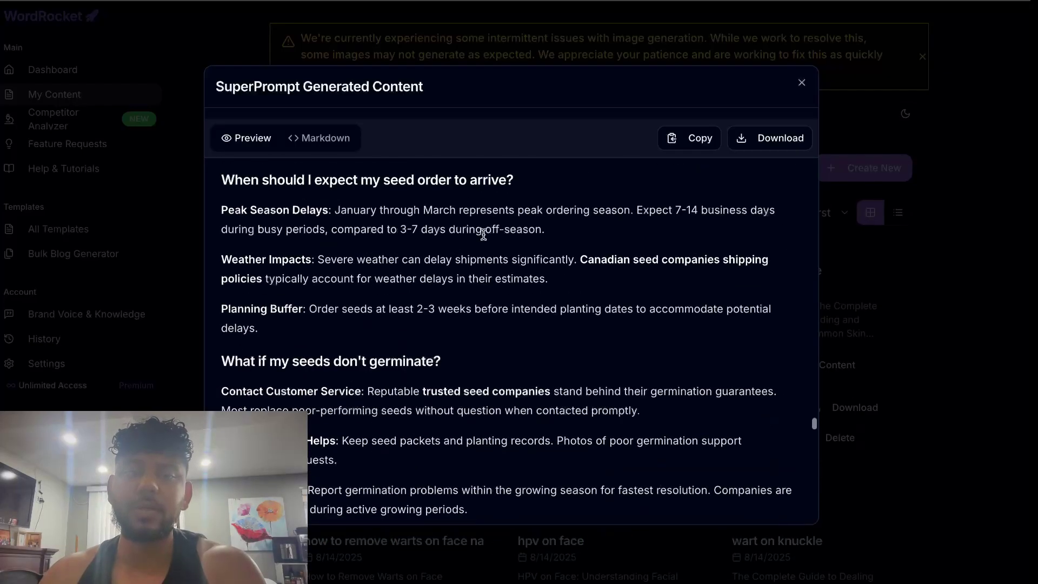
scroll(483, 235, down, 20)
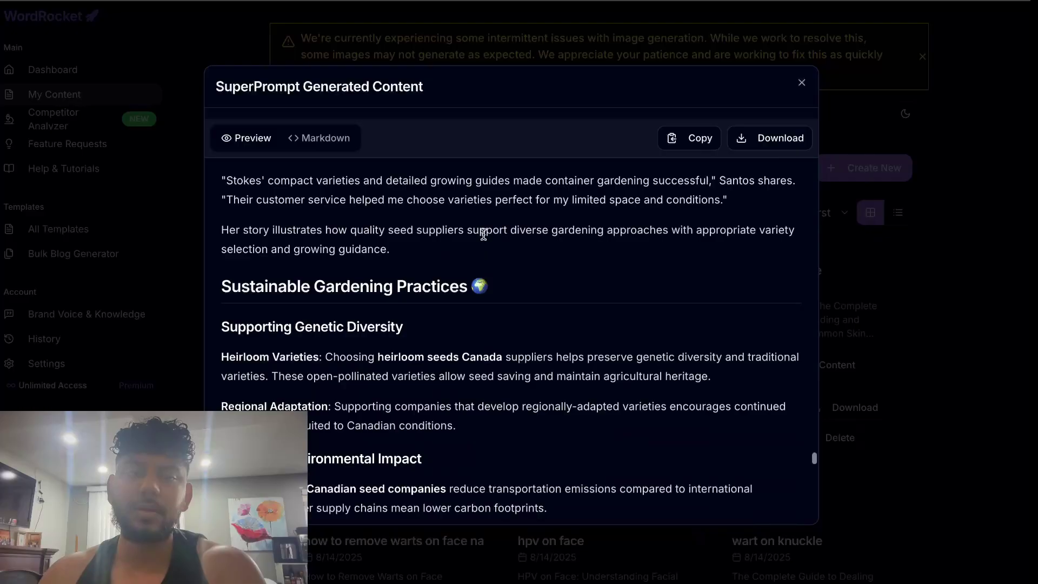
scroll(483, 234, down, 20)
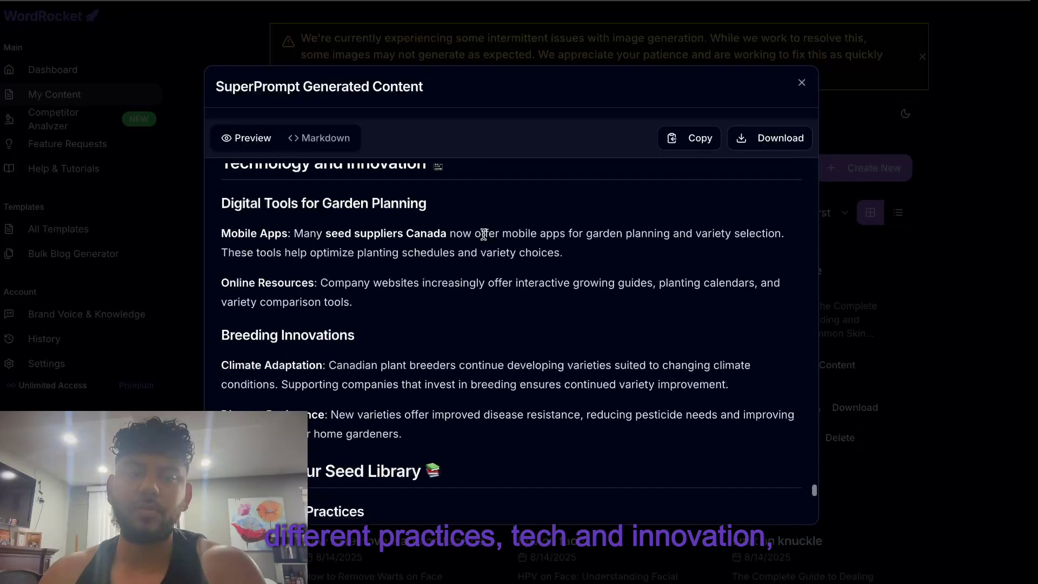
scroll(484, 234, down, 3)
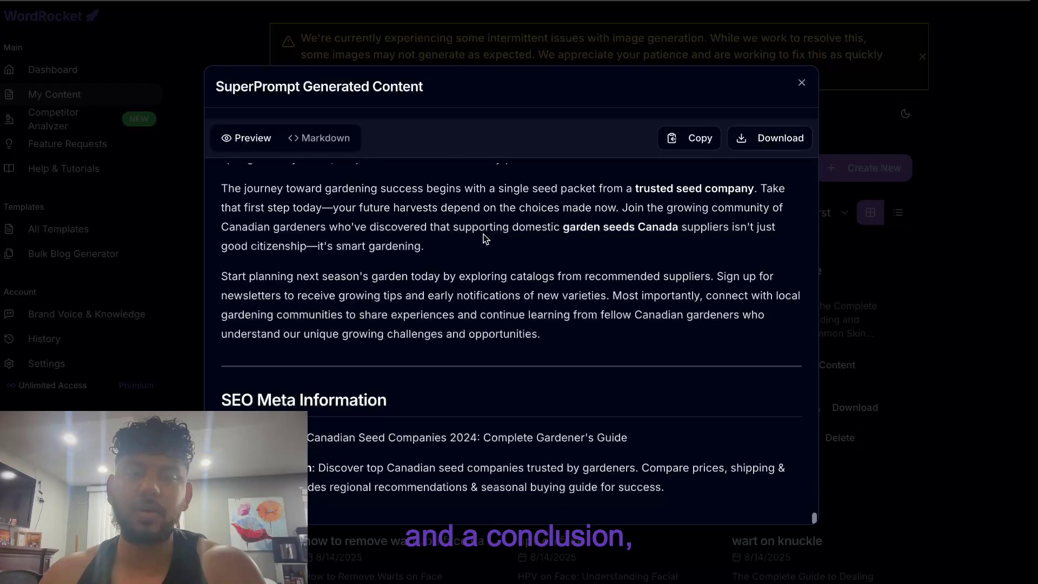
scroll(484, 235, up, 20)
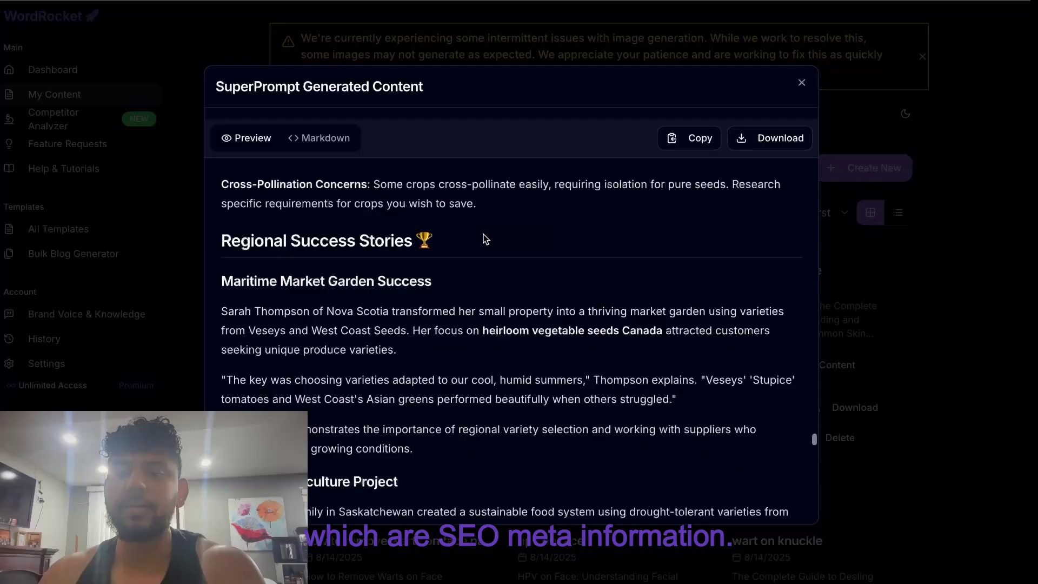
scroll(484, 235, up, 15)
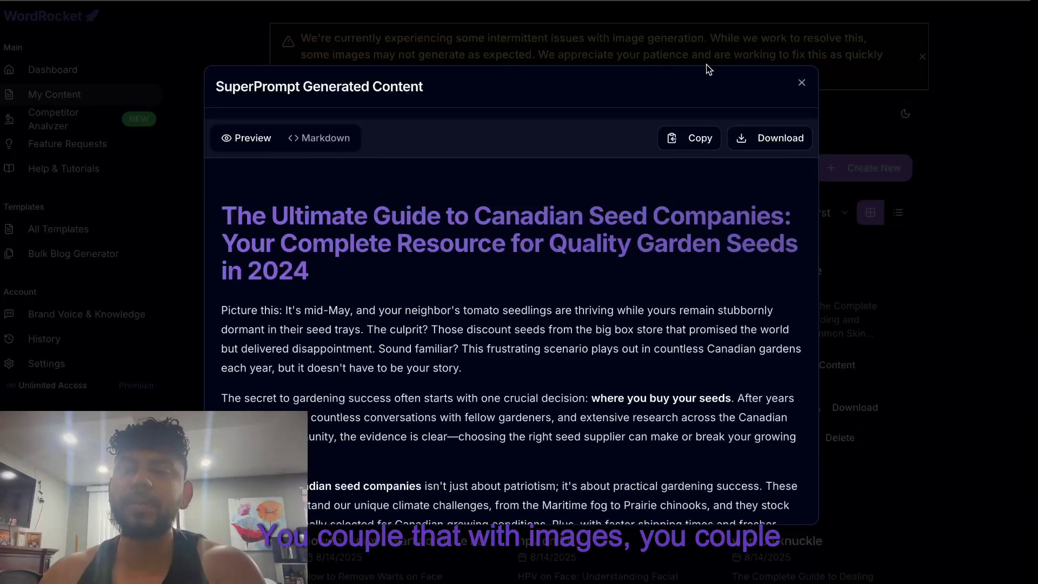
click(801, 83)
scroll(777, 220, down, 5)
Return to the Dashboard and scroll to the top of the template grid
click(130, 75)
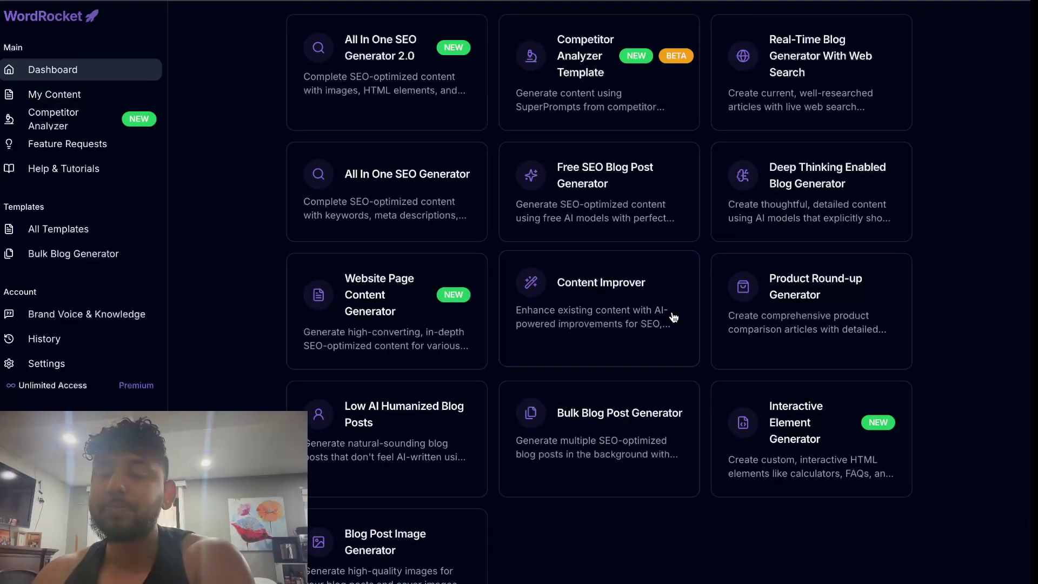
scroll(732, 301, up, 5)
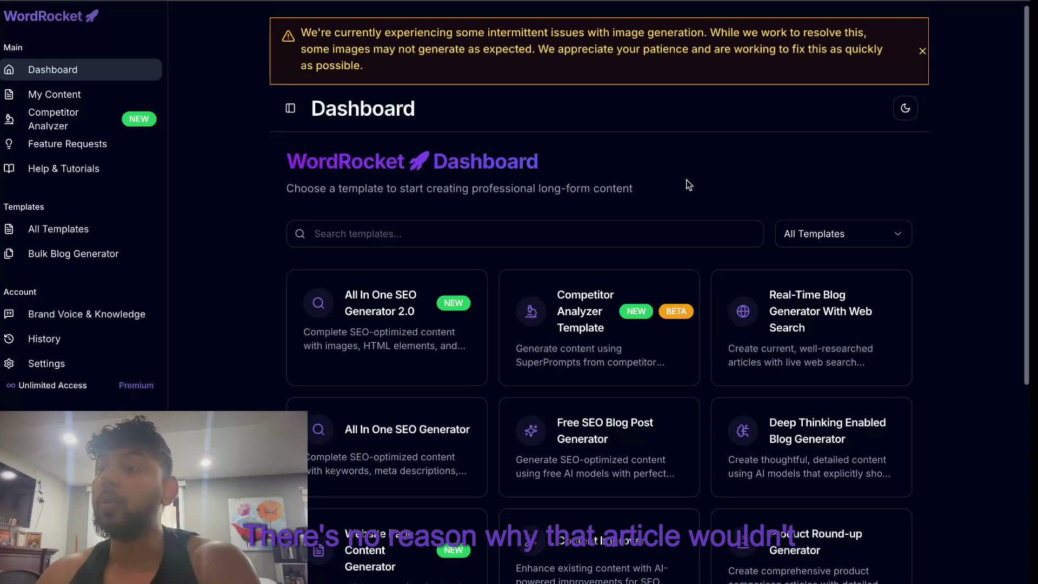